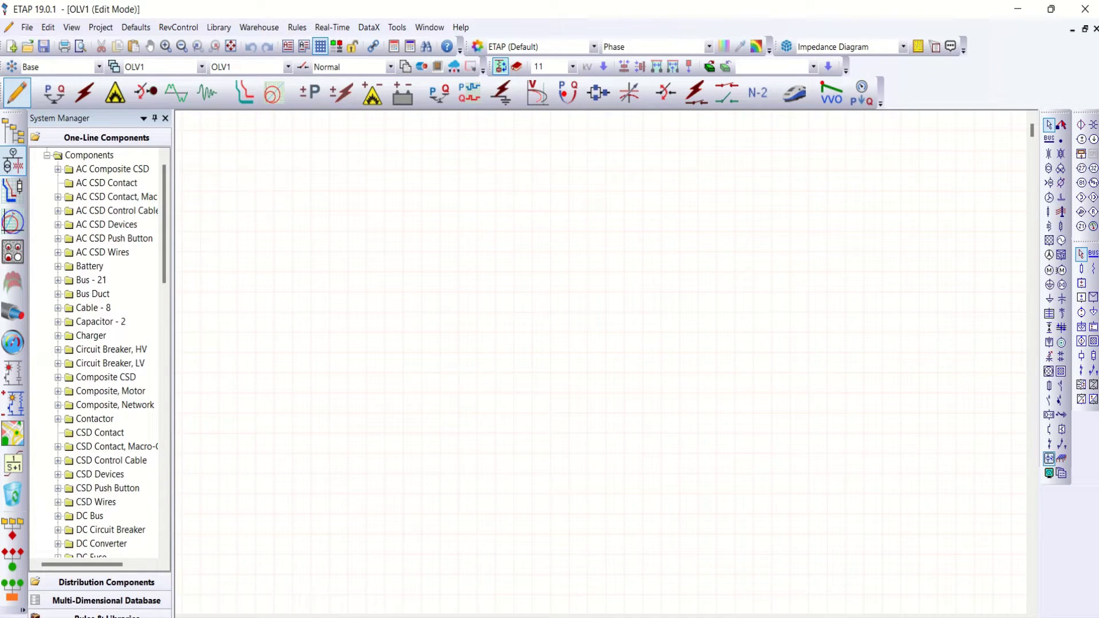
Place utility U7, Bus20, Cable24, Bus21, transformer T8, Bus23 (4.16 kV) and Load8 in a vertical chain
left_click(1049, 241)
left_click(505, 169)
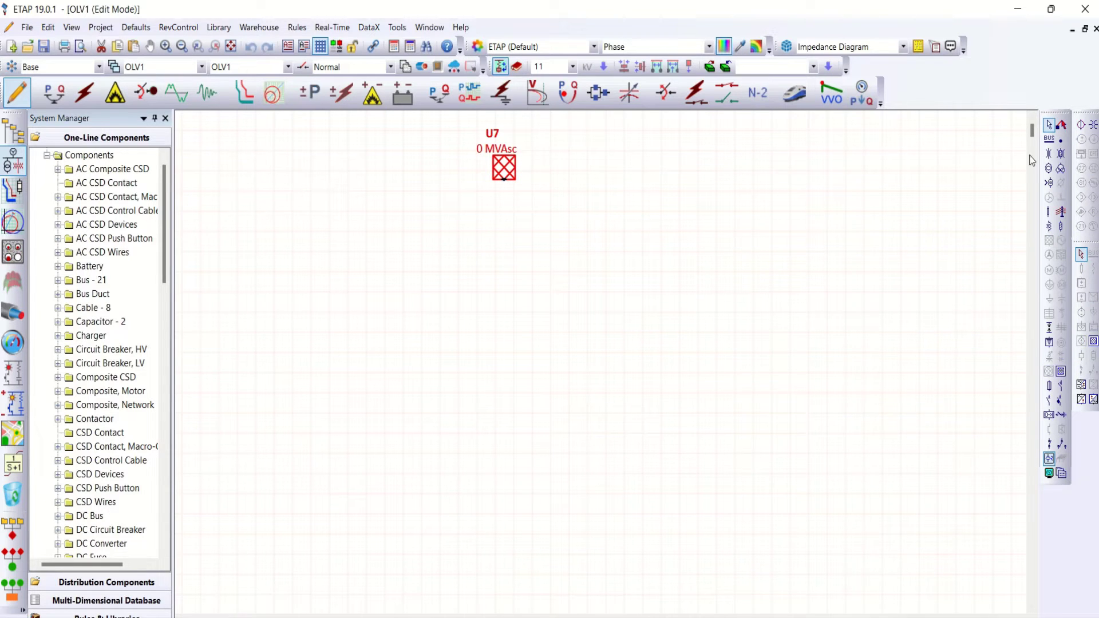
left_click(1049, 139)
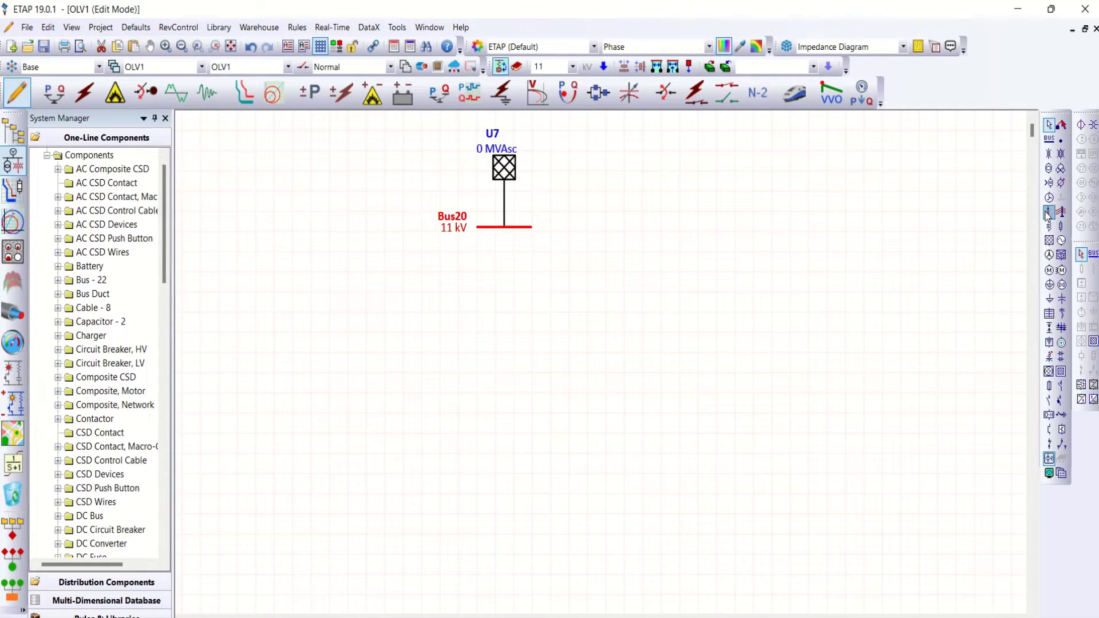
left_click(1048, 213)
left_click(1049, 139)
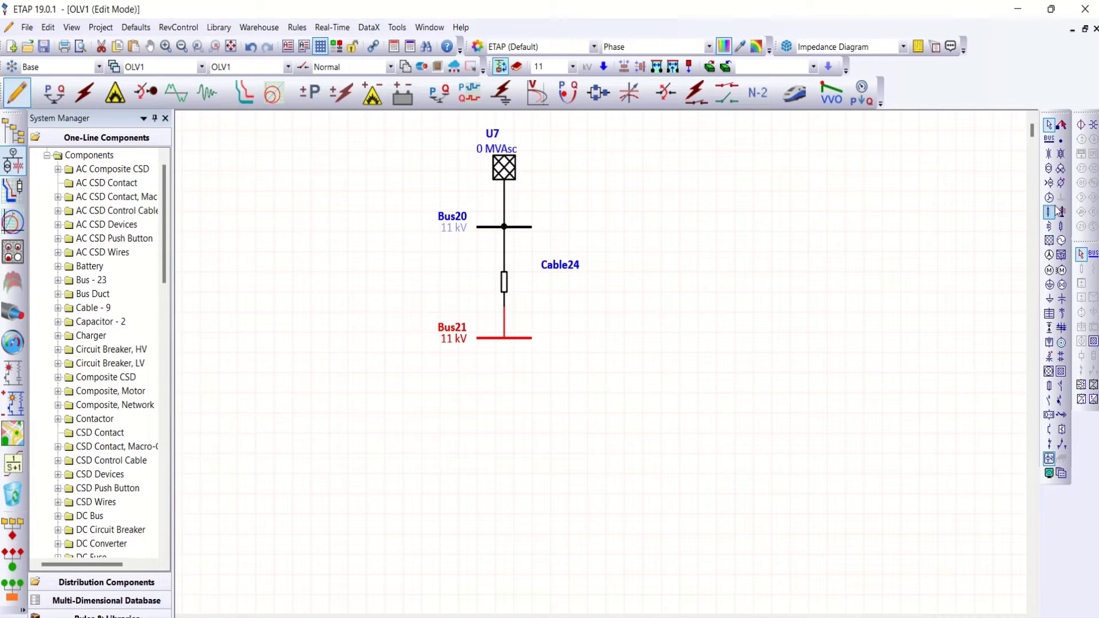
left_click(1049, 168)
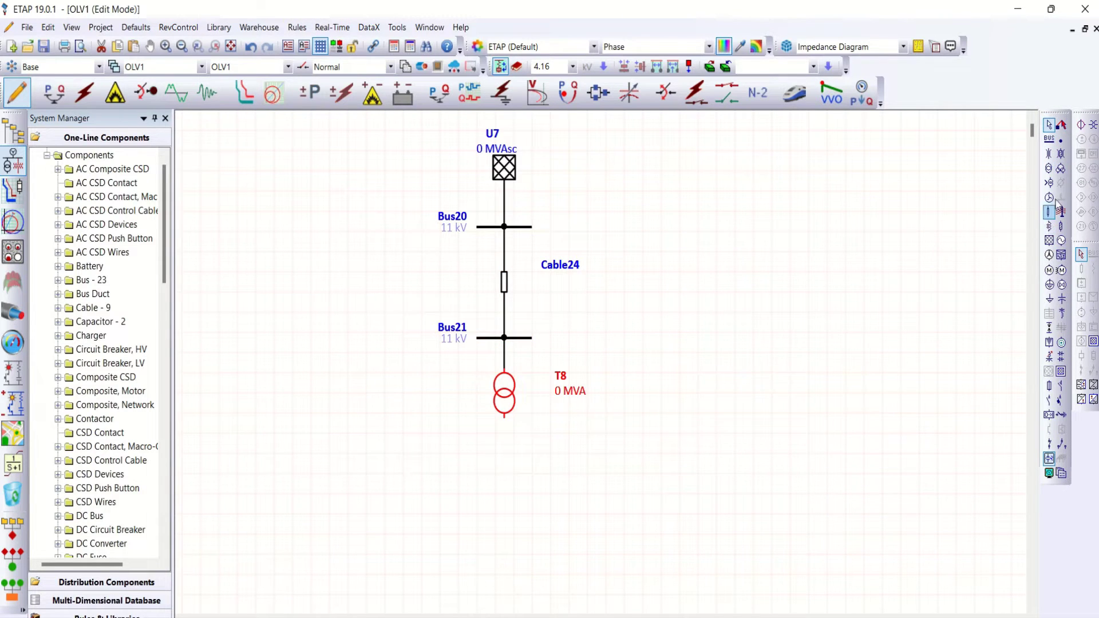
left_click(1049, 139)
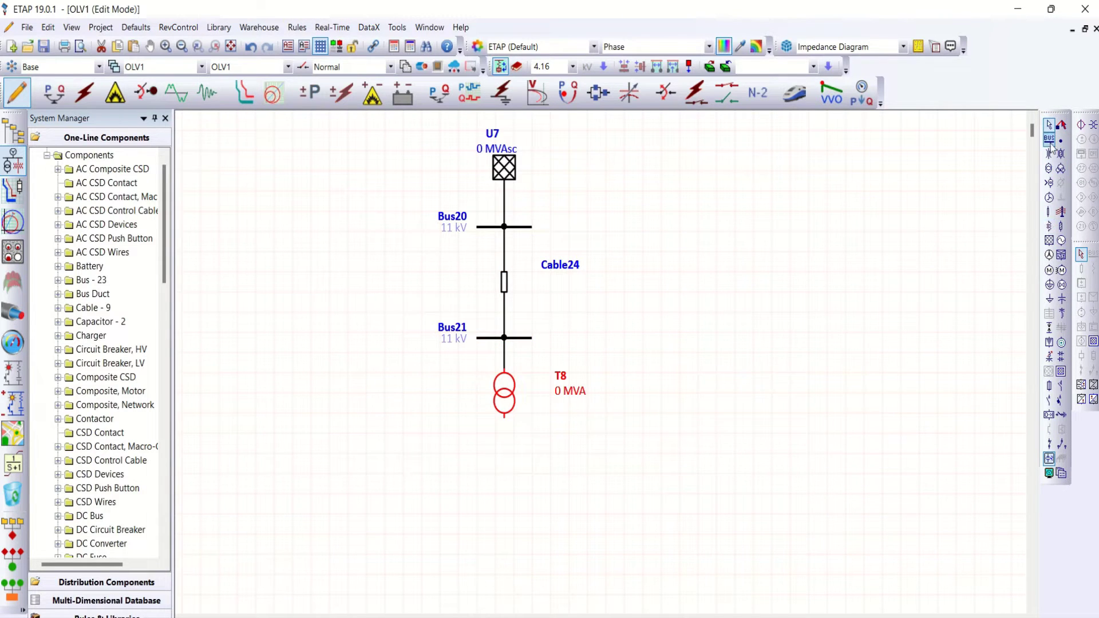
left_click(1050, 300)
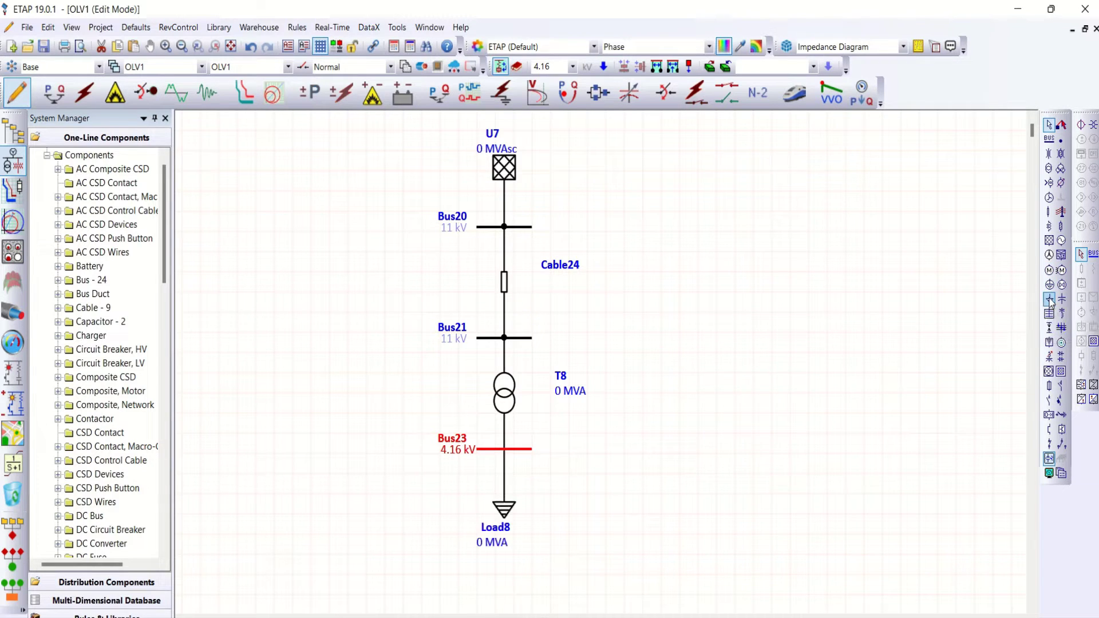
Give utility U7 a three-phase short-circuit rating of 40 kA with X/R 14
double_click(509, 173)
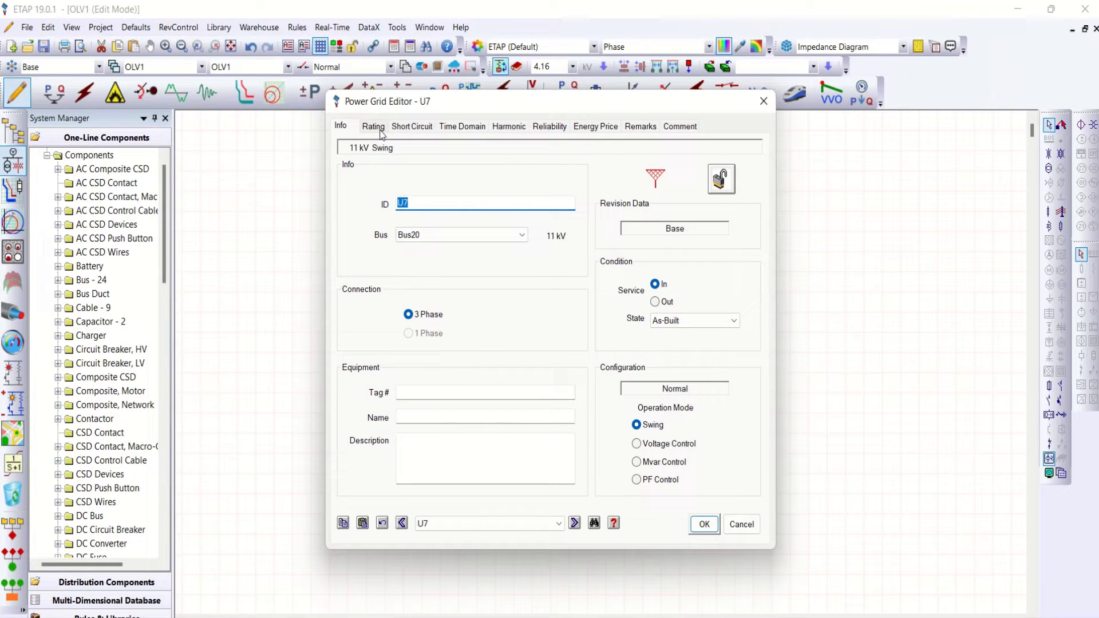
left_click(373, 126)
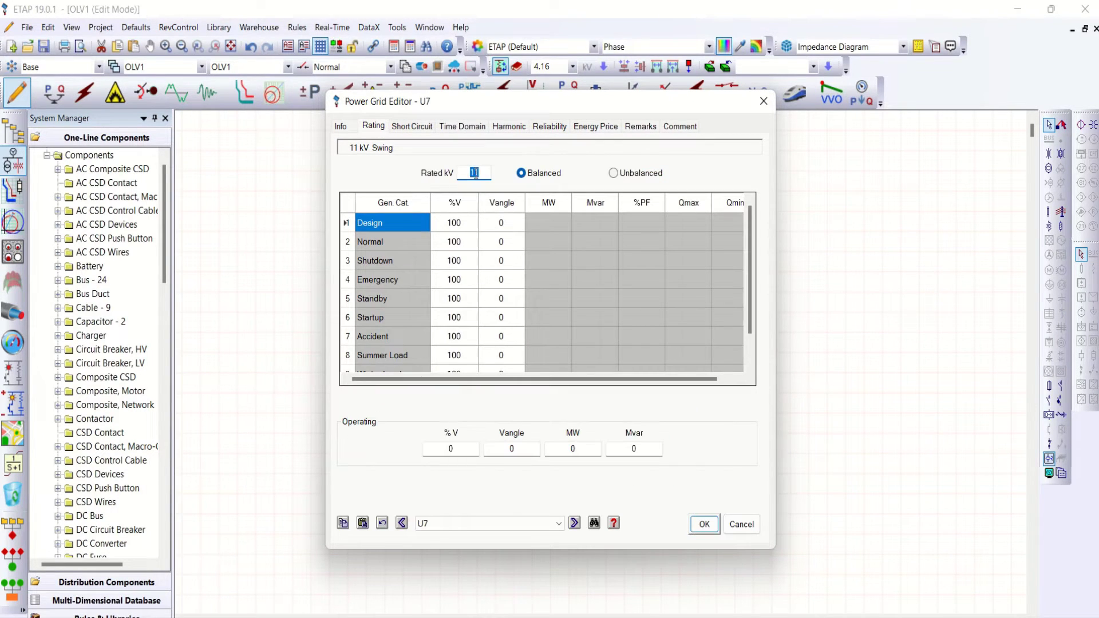
left_click(417, 127)
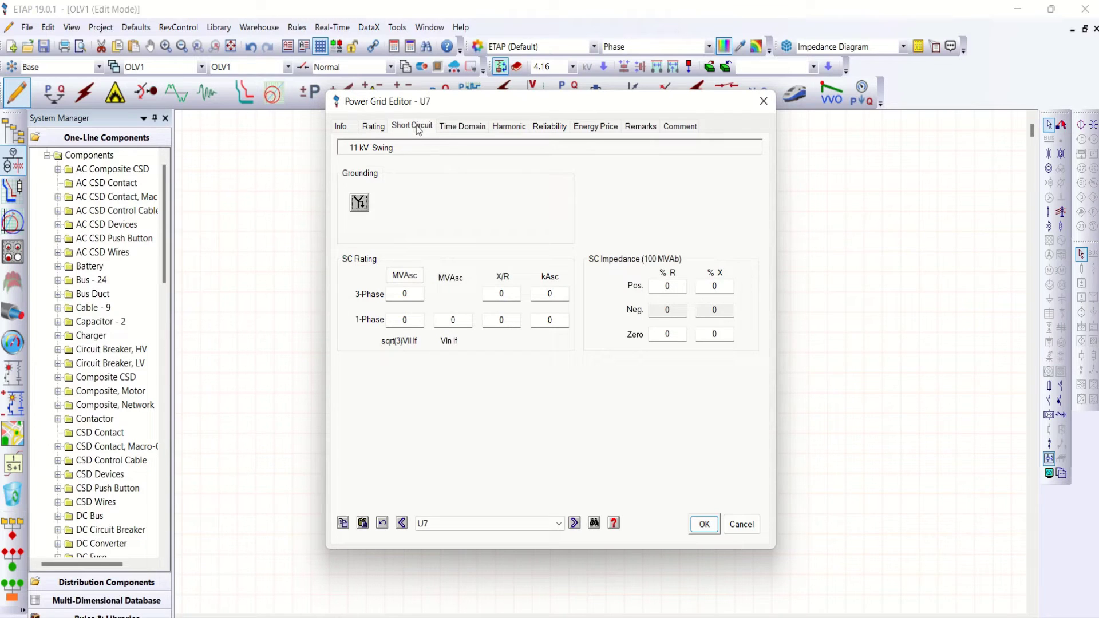
left_click_drag(511, 292, 495, 293)
type("14")
left_click(539, 295)
type("40")
left_click(703, 518)
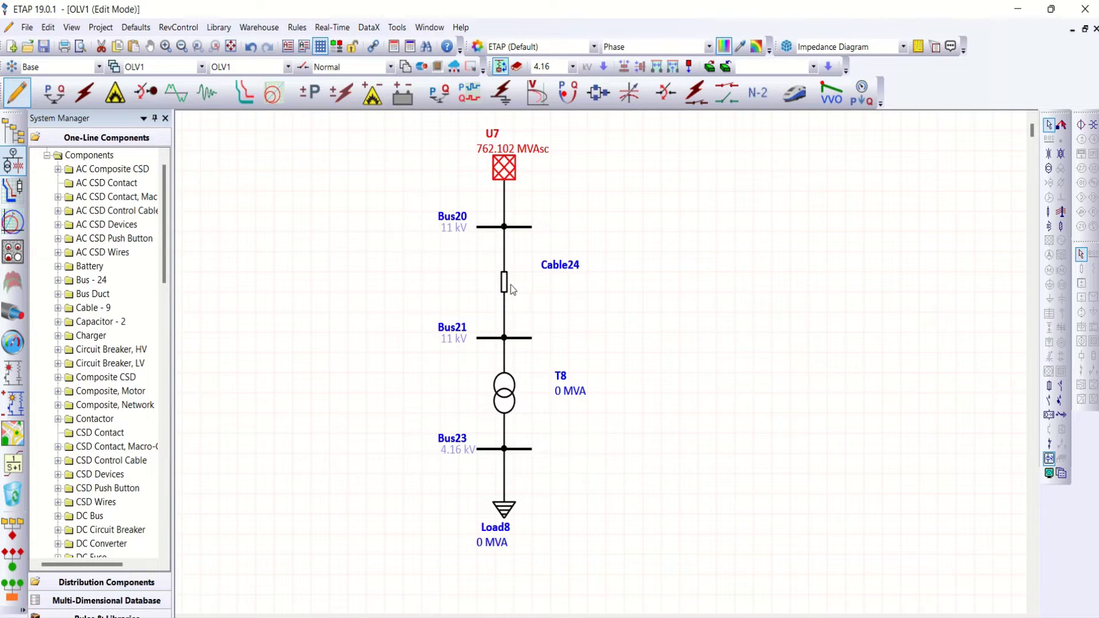
Make Cable24 0.1 m of 400 mm² 11 kV 3/C XLPE Caled BS6622 library cable
double_click(505, 286)
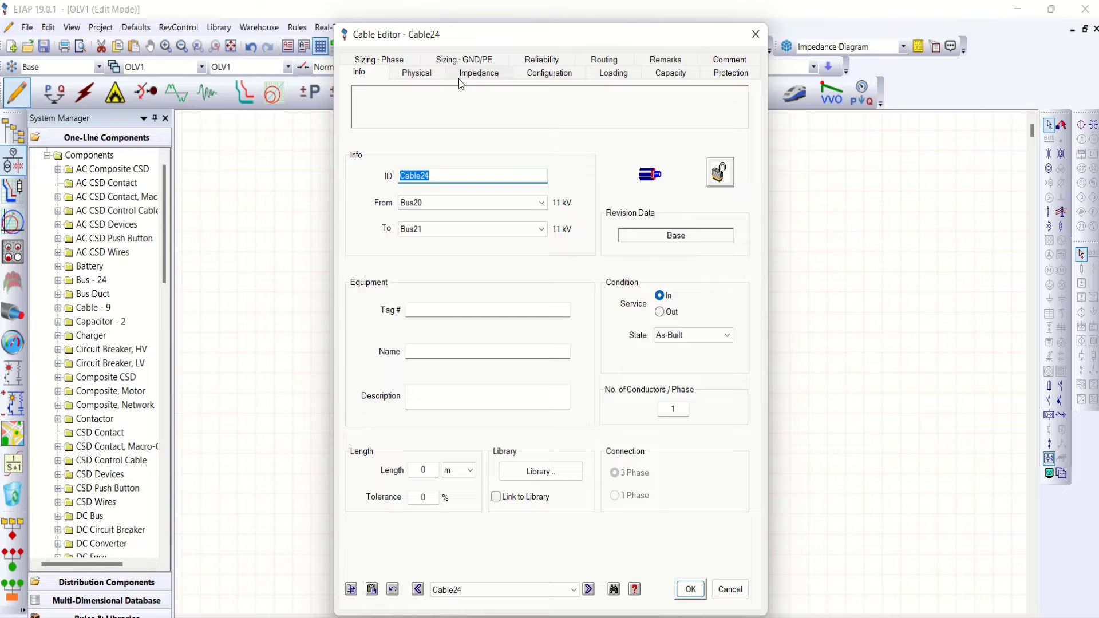
left_click(418, 470)
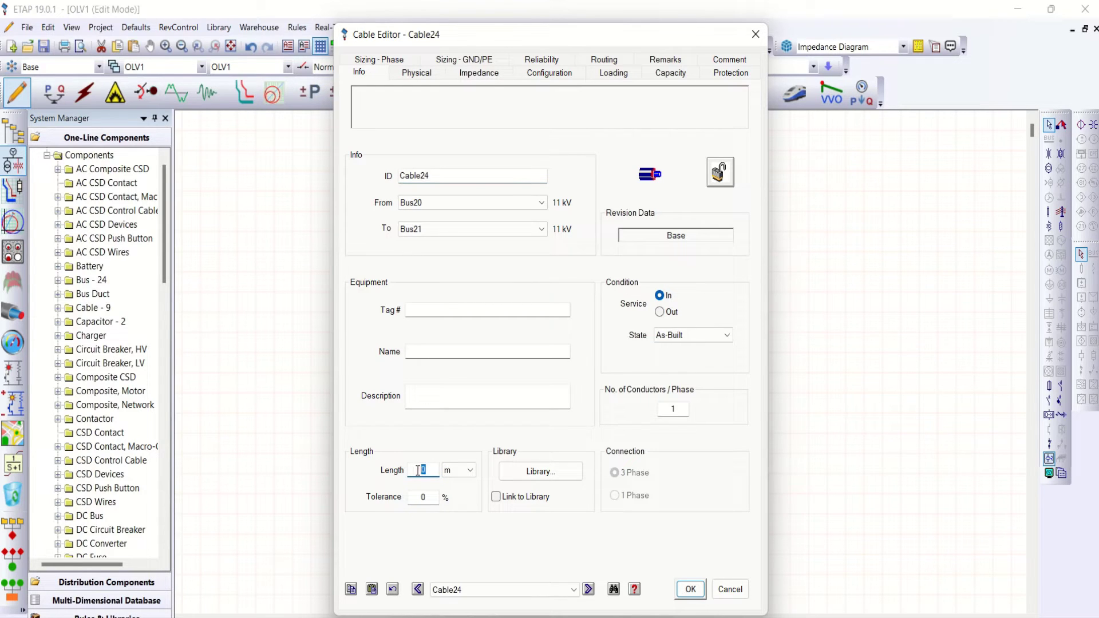
type("0.1")
left_click(545, 472)
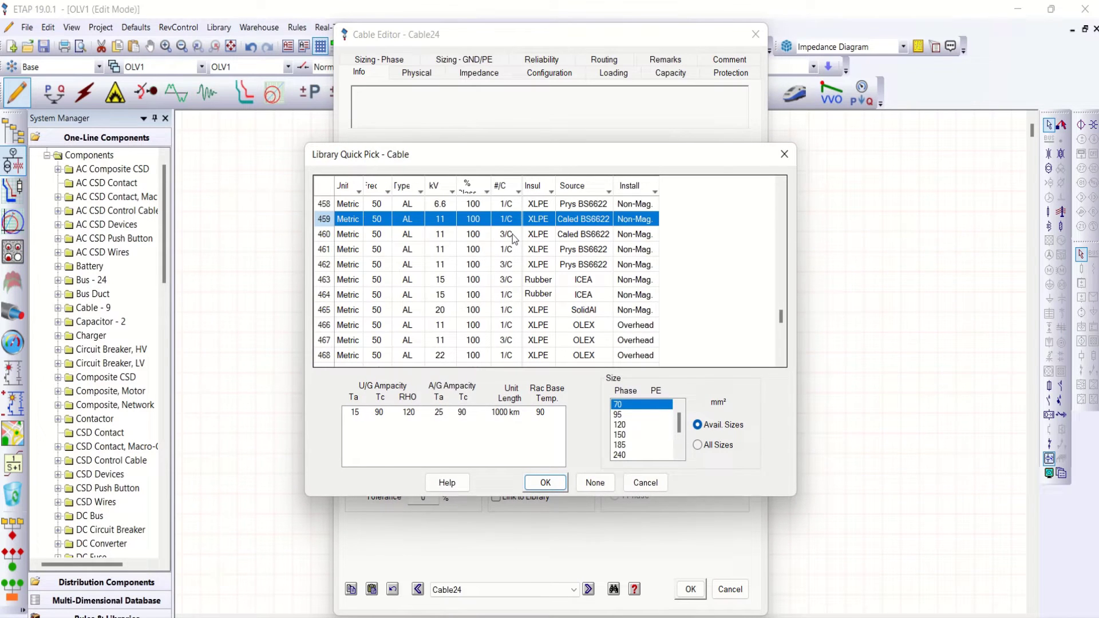
left_click(510, 238)
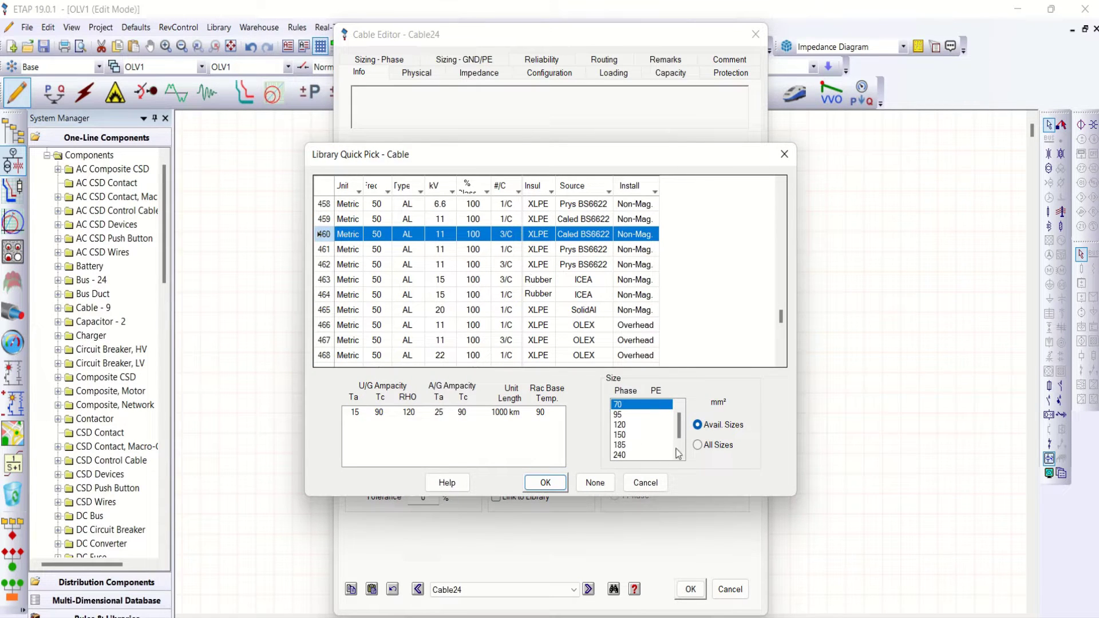
scroll(678, 453, "down", 2)
left_click(623, 455)
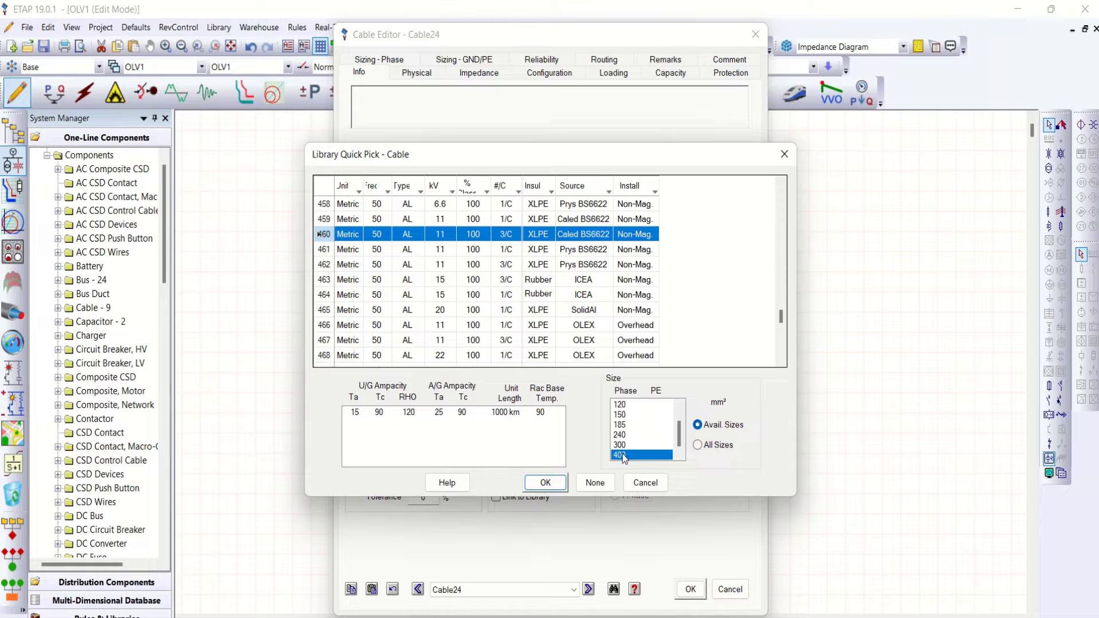
left_click(546, 483)
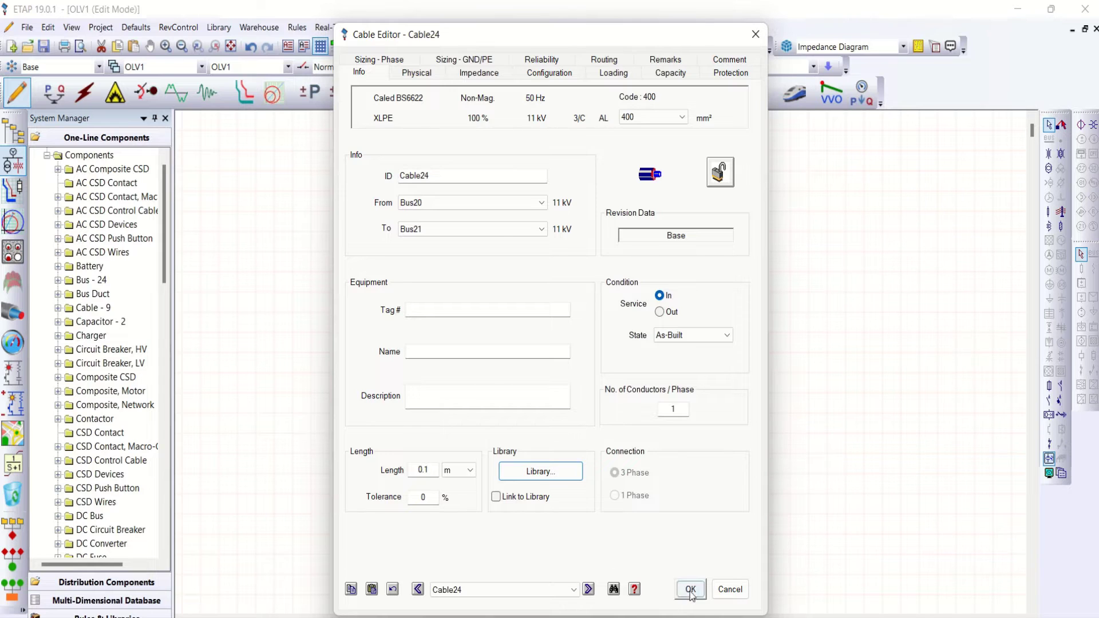
left_click(690, 588)
Rate transformer T8 at 5 MVA with typical impedance 7.15 %Z and X/R 8.5
double_click(504, 401)
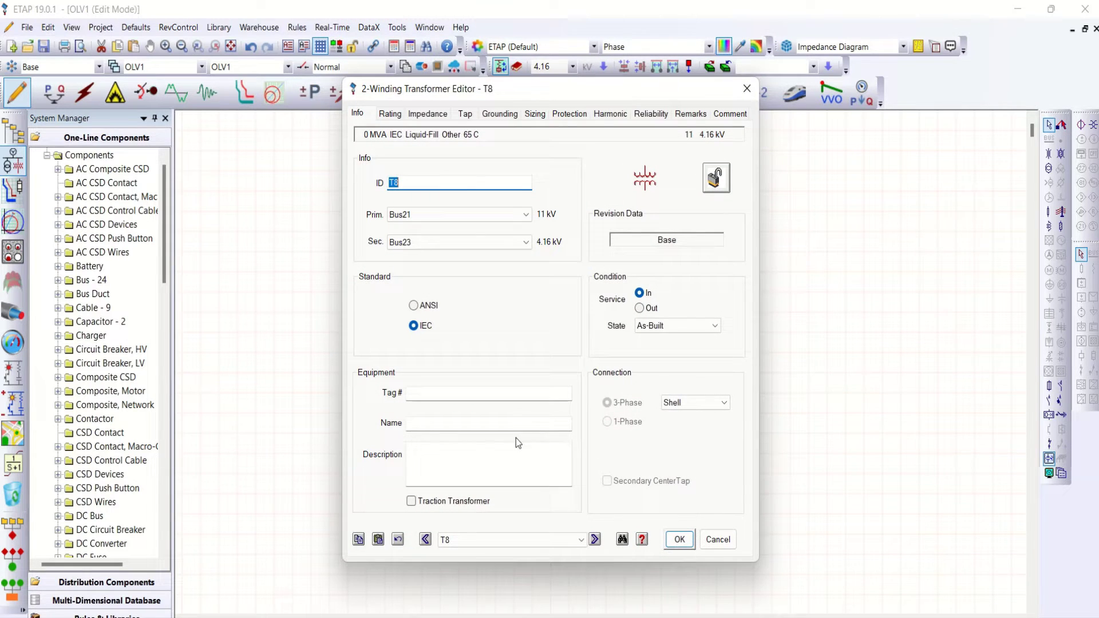
left_click(390, 115)
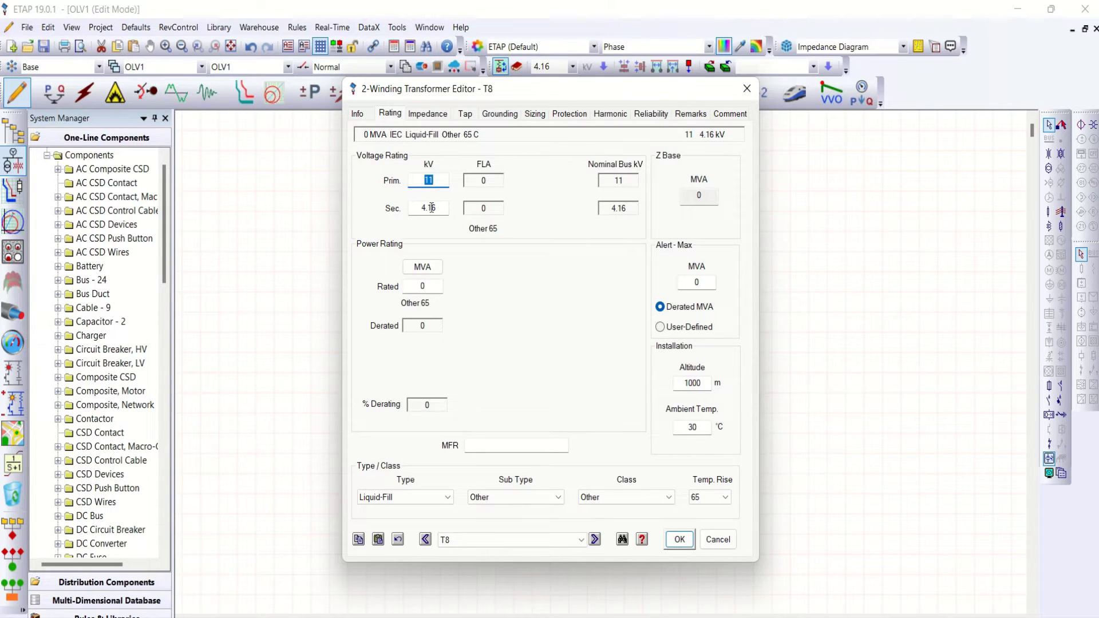
left_click(427, 285)
type("5")
left_click(496, 269)
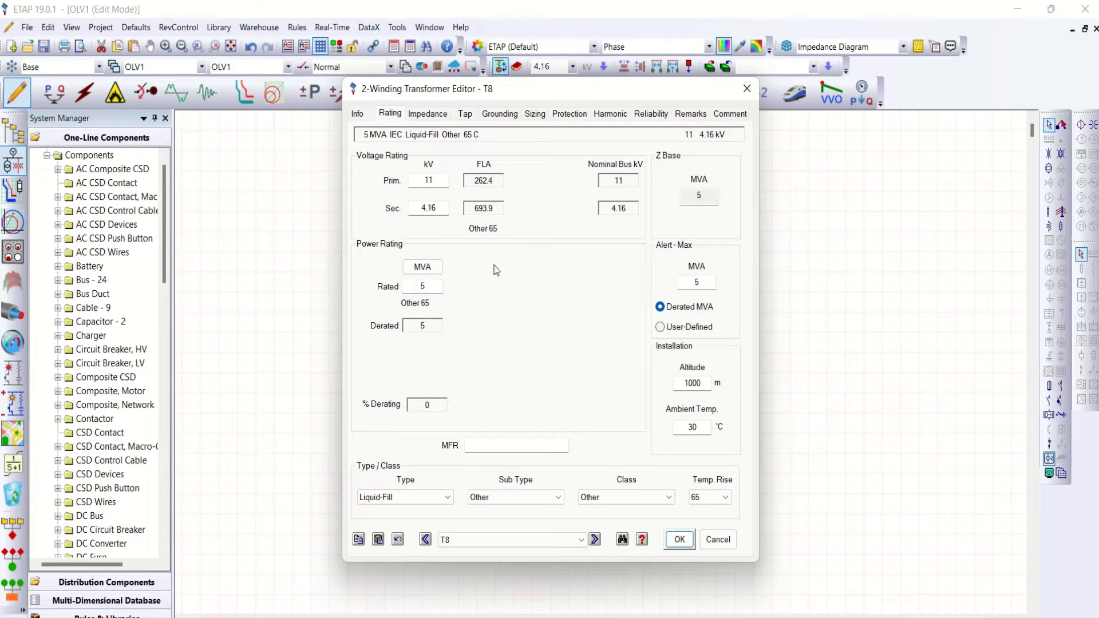
left_click(436, 116)
left_click(461, 264)
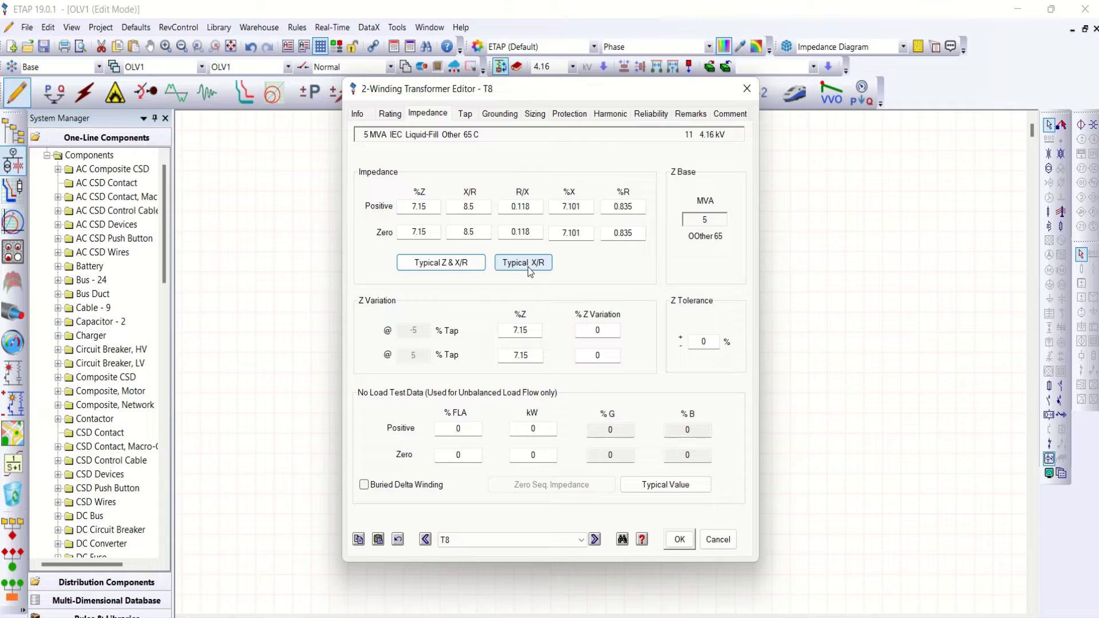
left_click(497, 114)
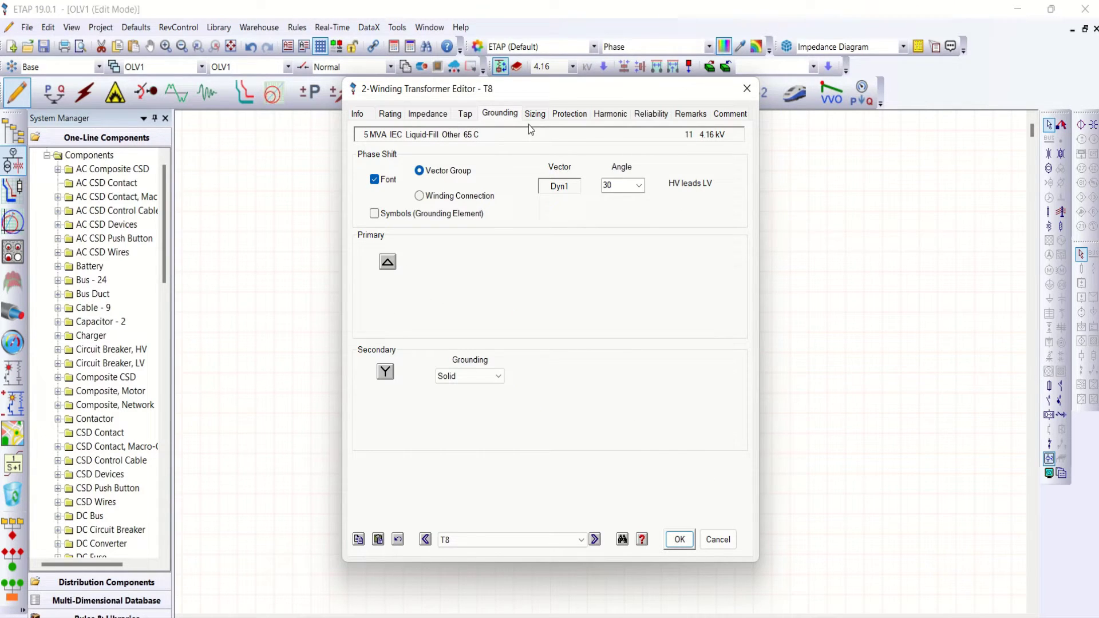
left_click(679, 541)
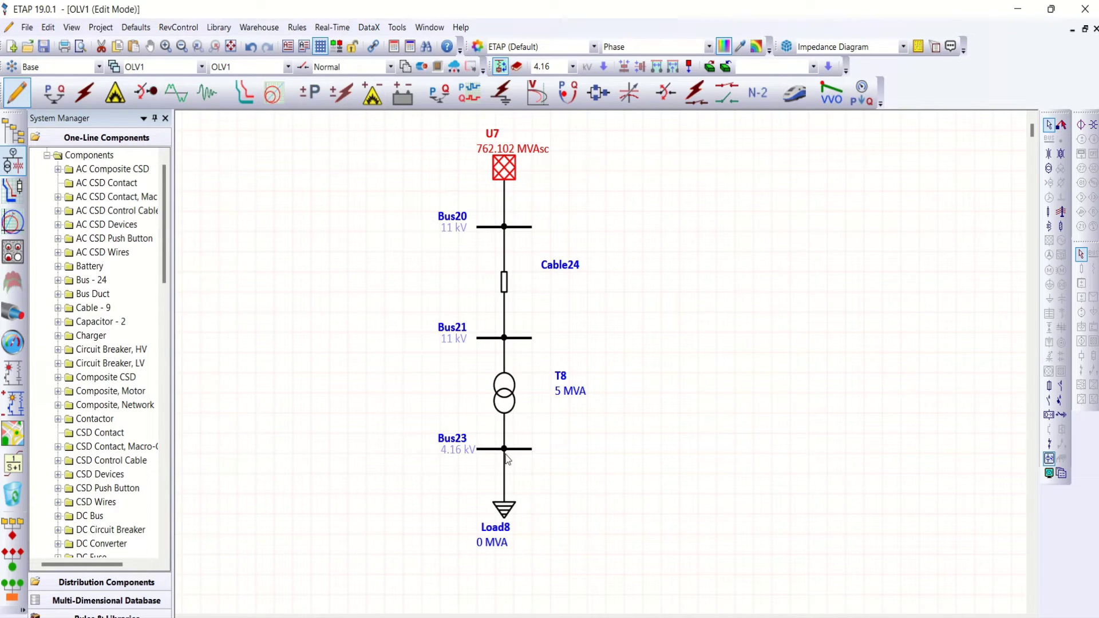
Set Load8 to 2 MVA at 85% power factor, giving 1.7 MW and 1.054 Mvar
double_click(506, 508)
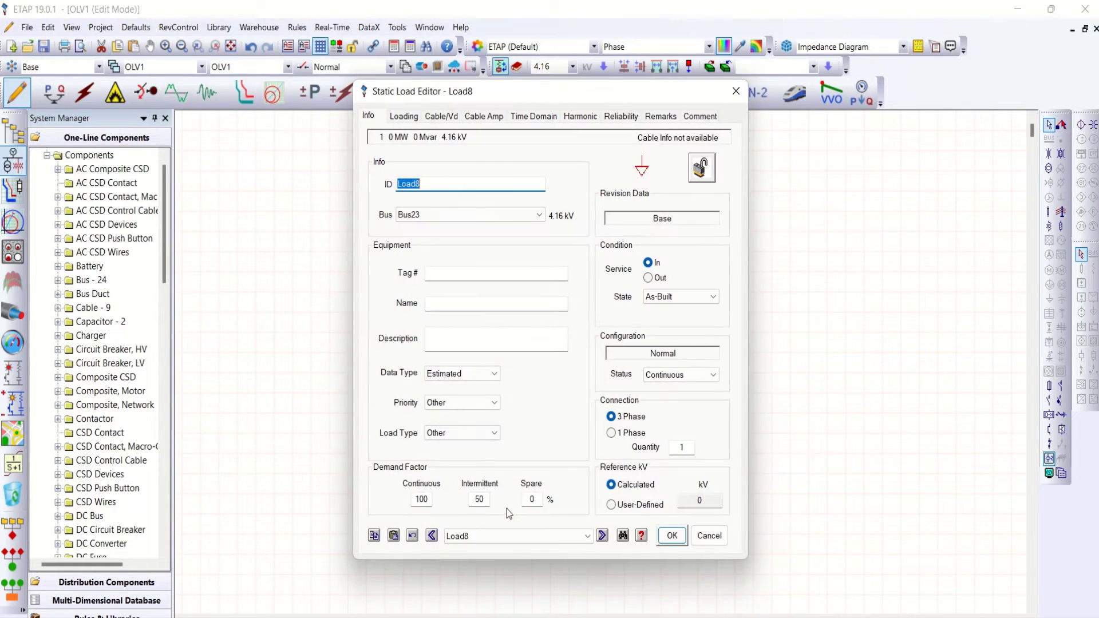
left_click(406, 119)
left_click(440, 206)
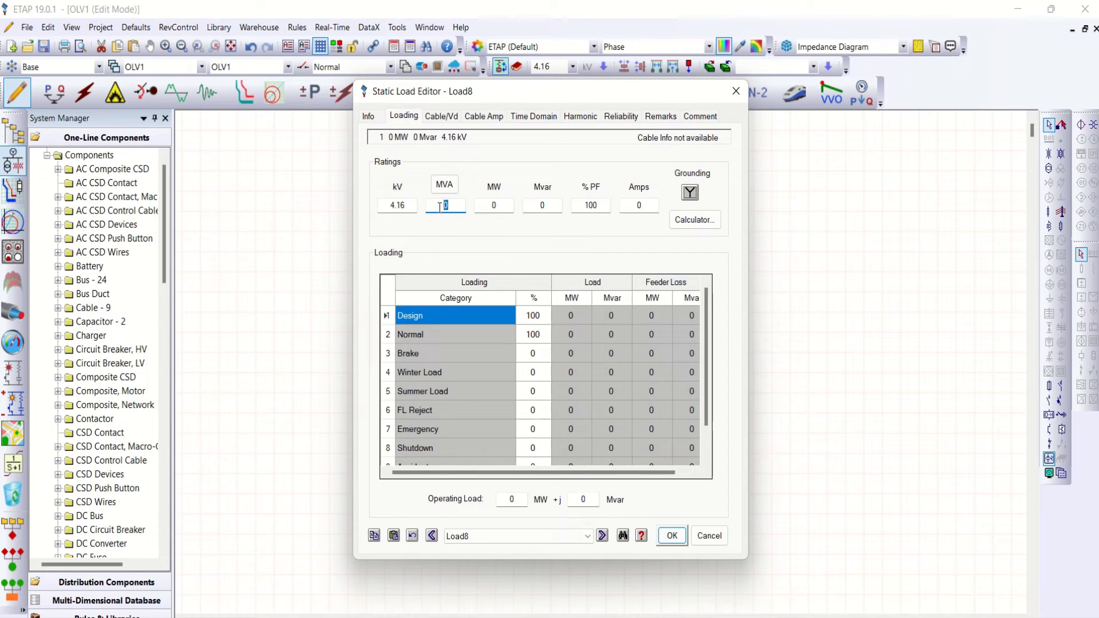
key("Tab")
left_click_drag(602, 207, 572, 213)
type("85")
key("Tab")
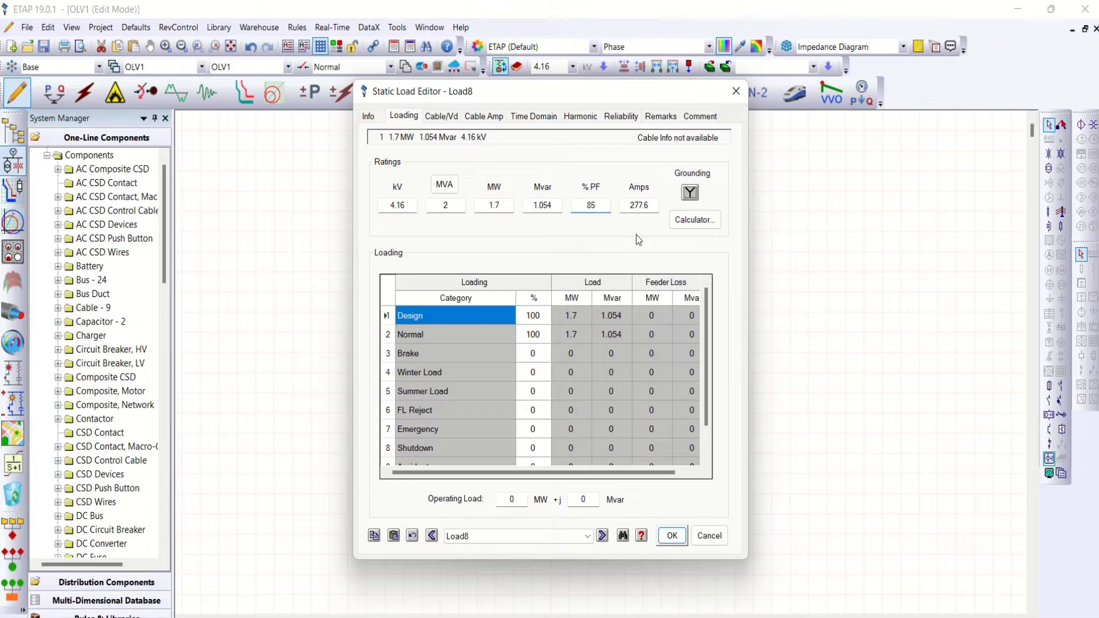
left_click(671, 536)
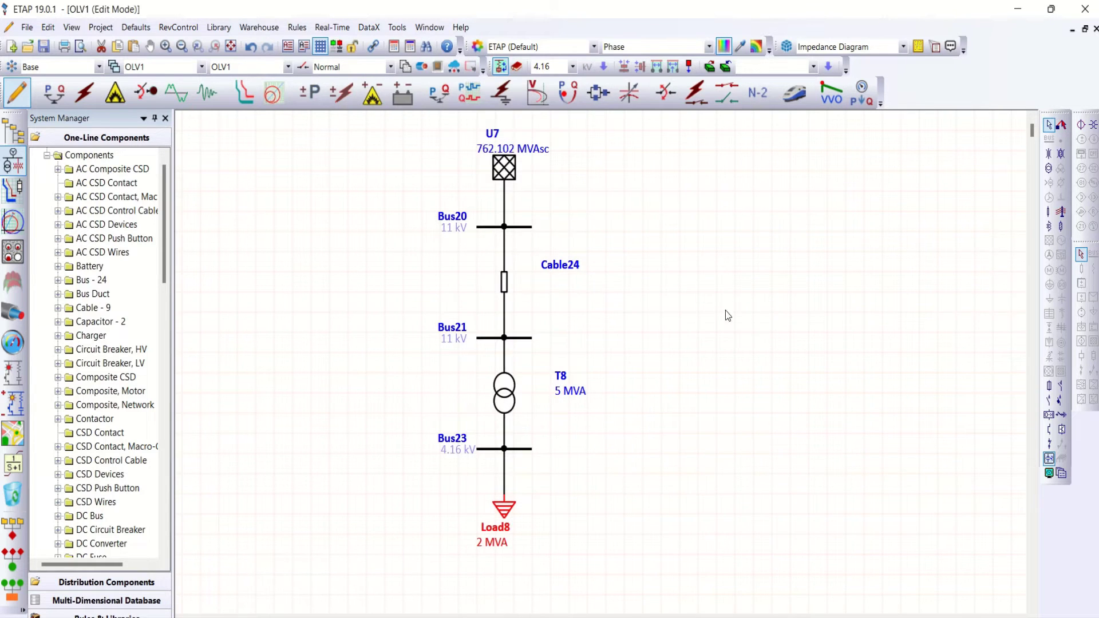
Run load flow and move the 100 % and 98.23 % labels clear of the flow values
left_click(54, 92)
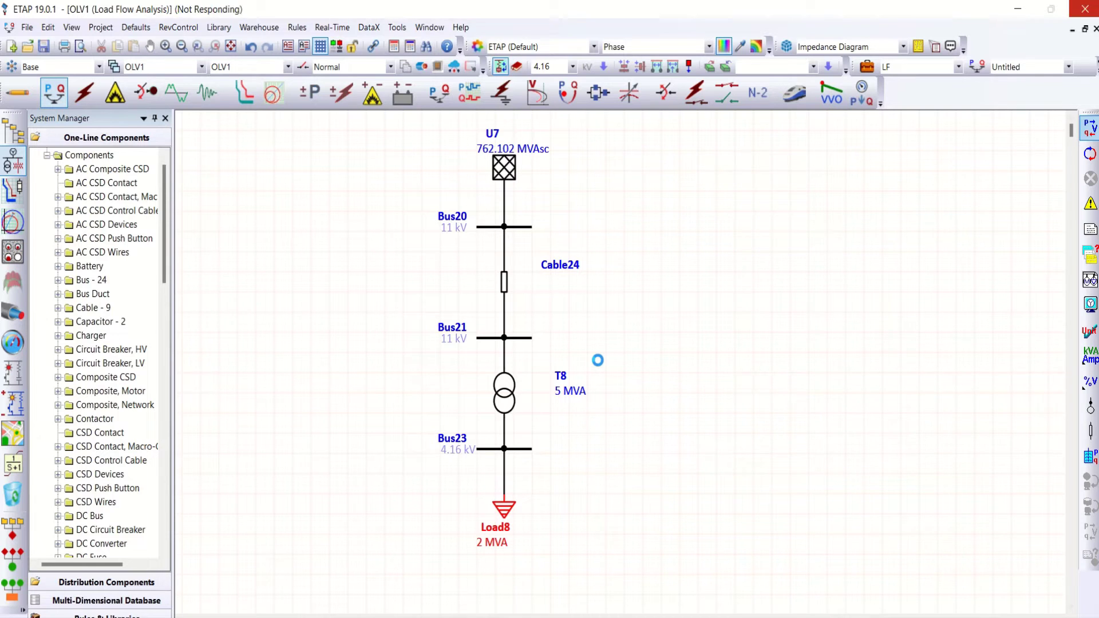
left_click_drag(552, 327, 552, 312)
left_click_drag(550, 220, 556, 292)
left_click_drag(559, 439, 583, 452)
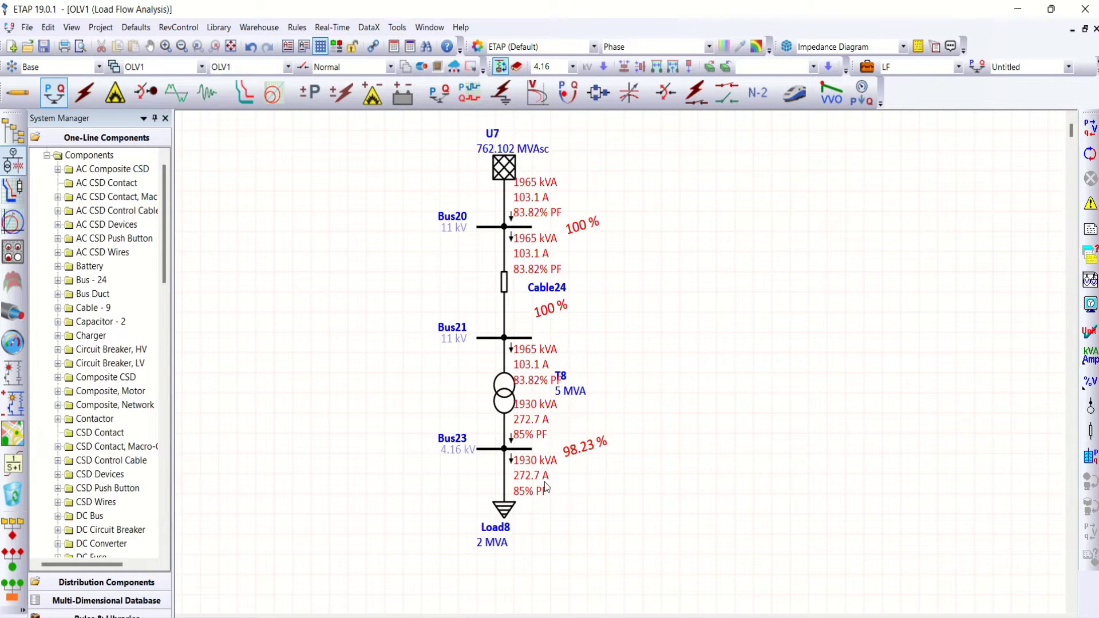
Shift the whole one-line diagram further left on the canvas
left_click_drag(410, 130, 624, 572)
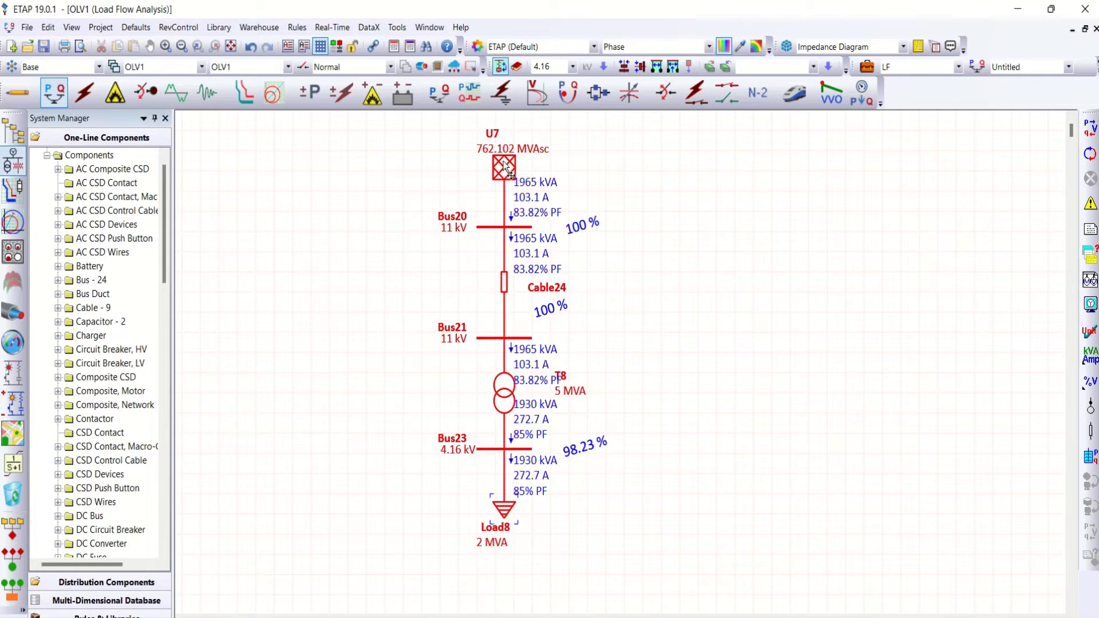
left_click_drag(504, 172, 343, 181)
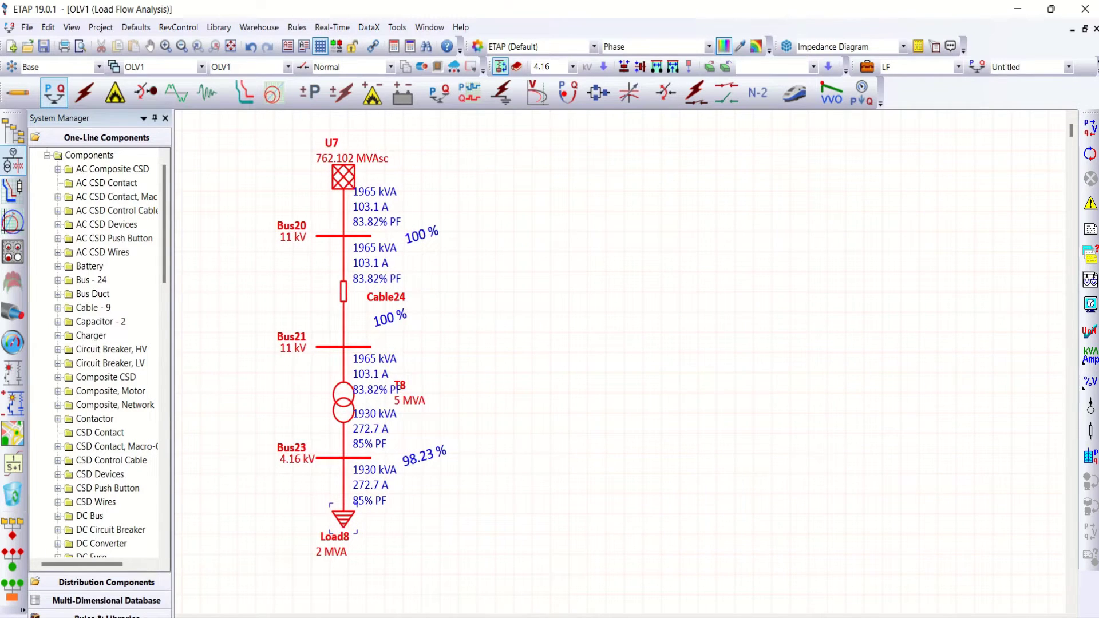
left_click(452, 173)
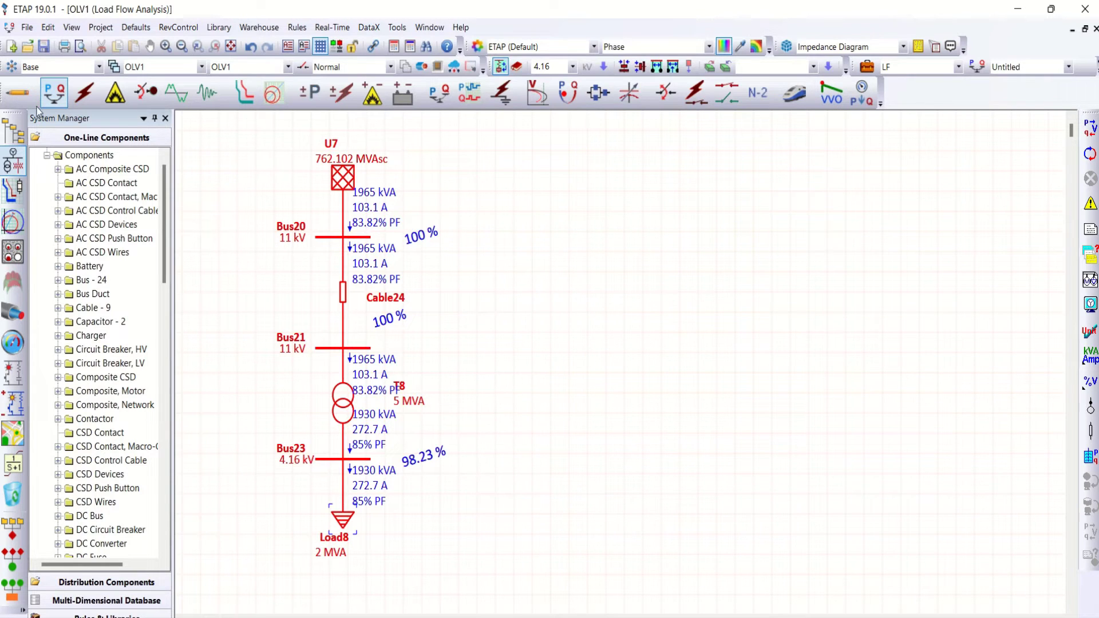
Paste a copy of the system beside the original and stretch its Bus28 to the right
left_click(16, 92)
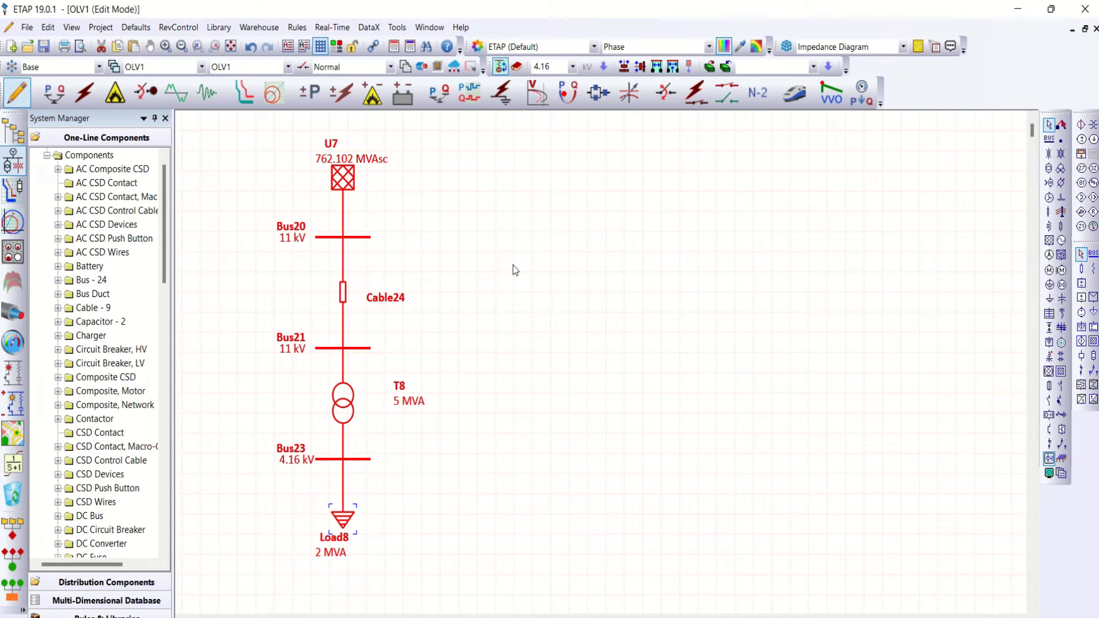
left_click(554, 276)
key("ctrl+v")
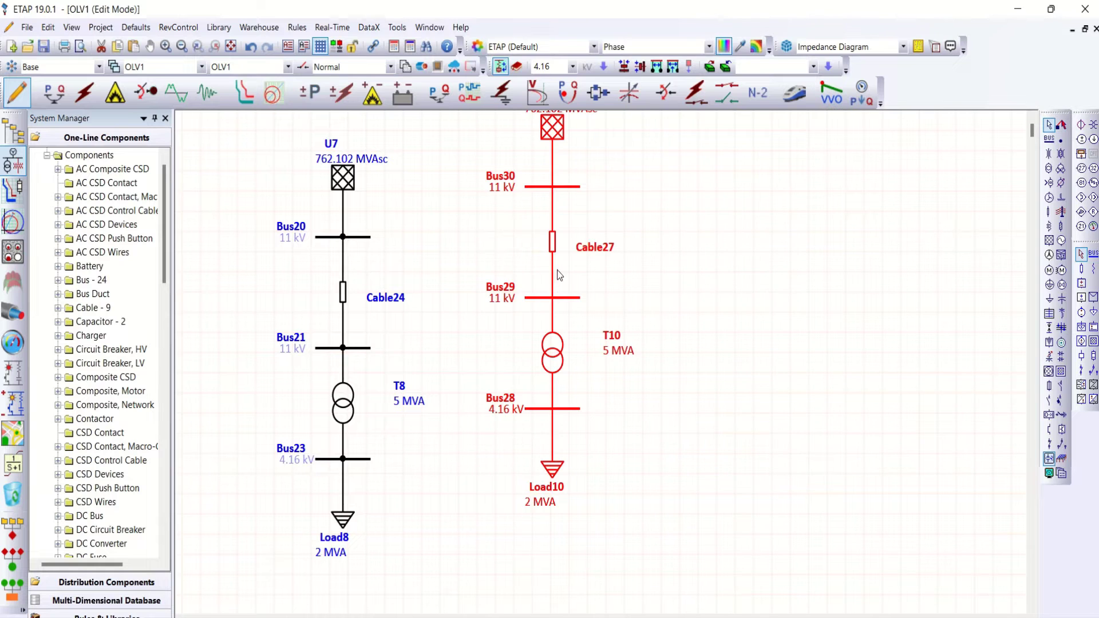
left_click_drag(550, 124, 575, 190)
left_click(630, 458)
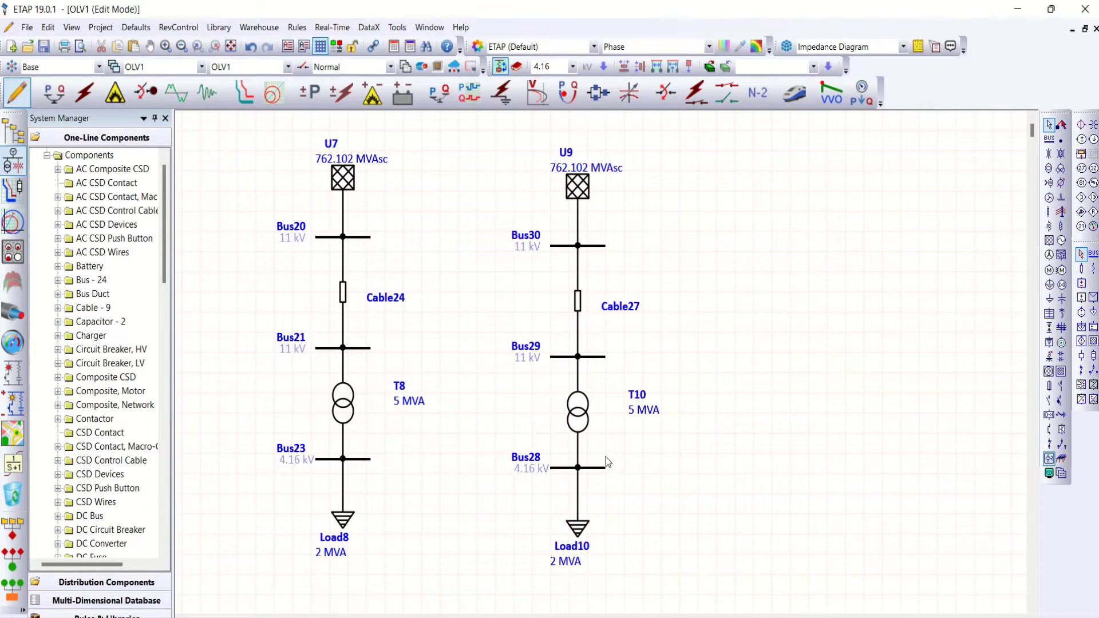
left_click(603, 468)
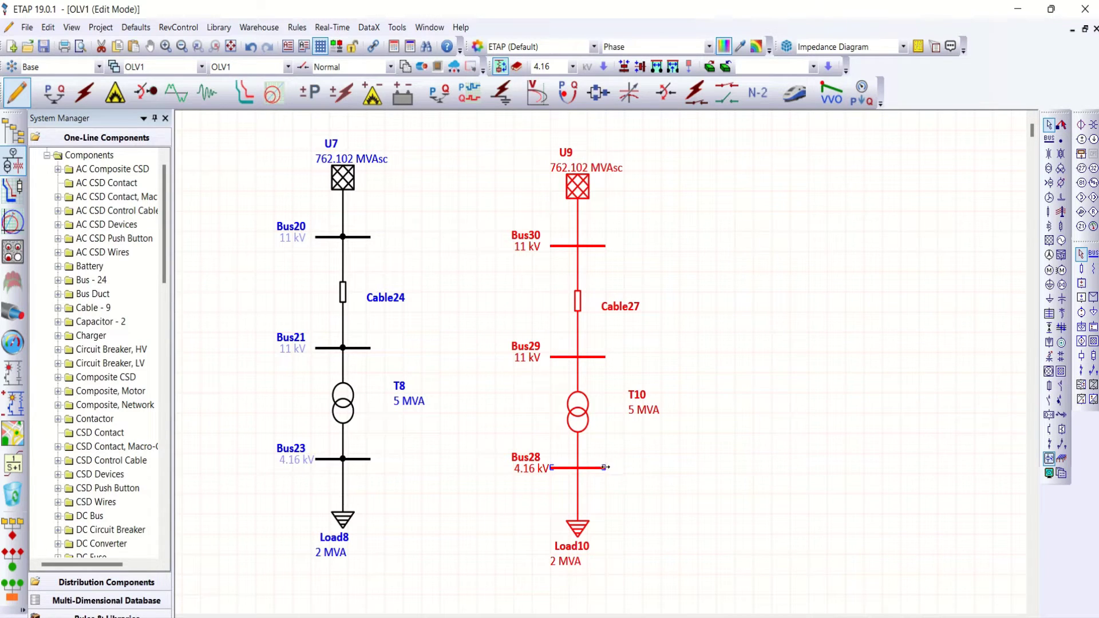
left_click_drag(605, 468, 716, 467)
left_click(760, 479)
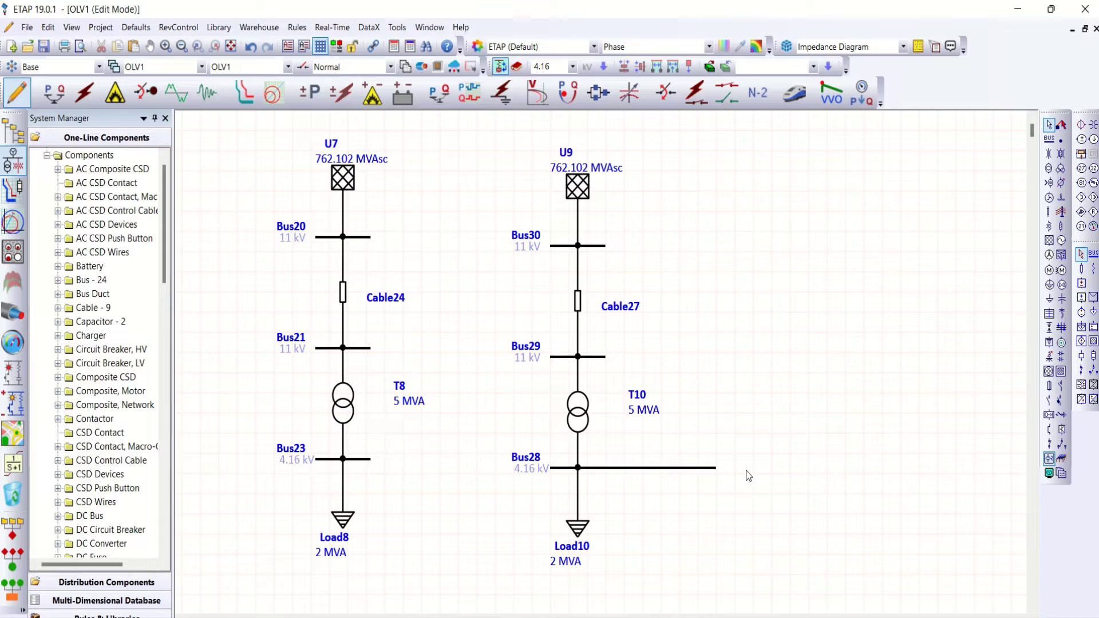
Add capacitor CAP3 under Bus28, connect it, and rate it 1 Mvar per bank
left_click(1061, 299)
left_click(669, 523)
left_click_drag(674, 509, 676, 480)
double_click(676, 527)
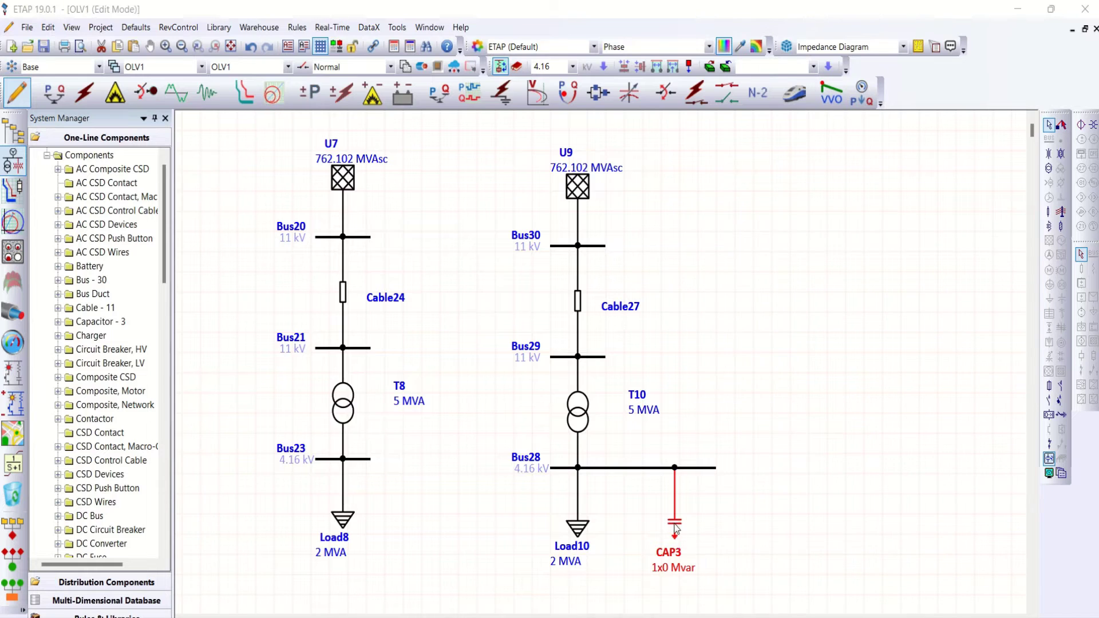
left_click(377, 107)
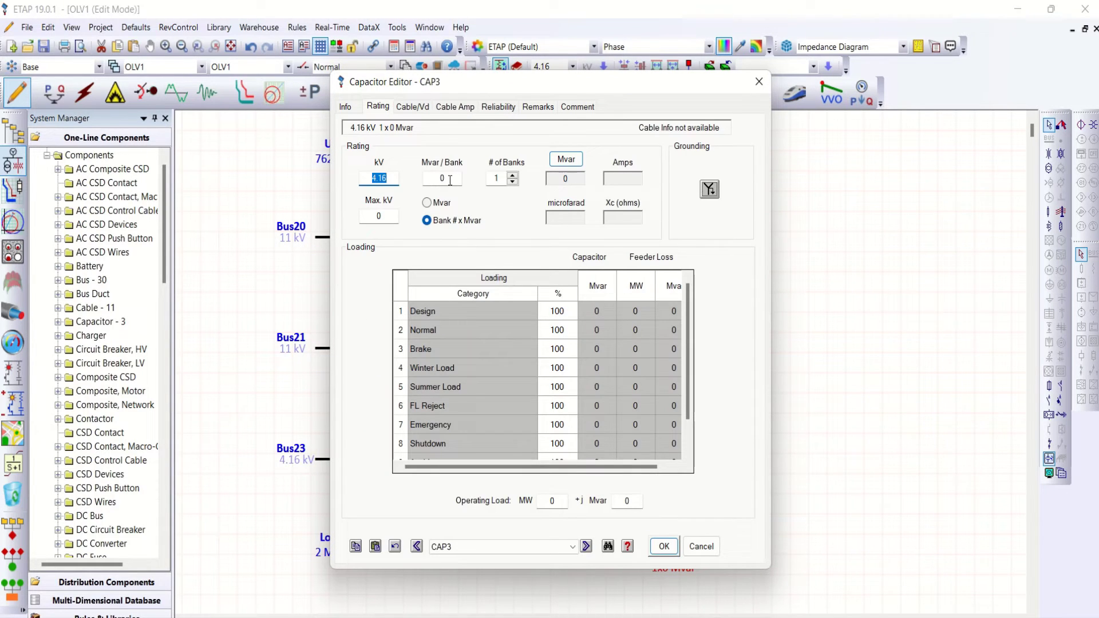
double_click(434, 178)
type("1")
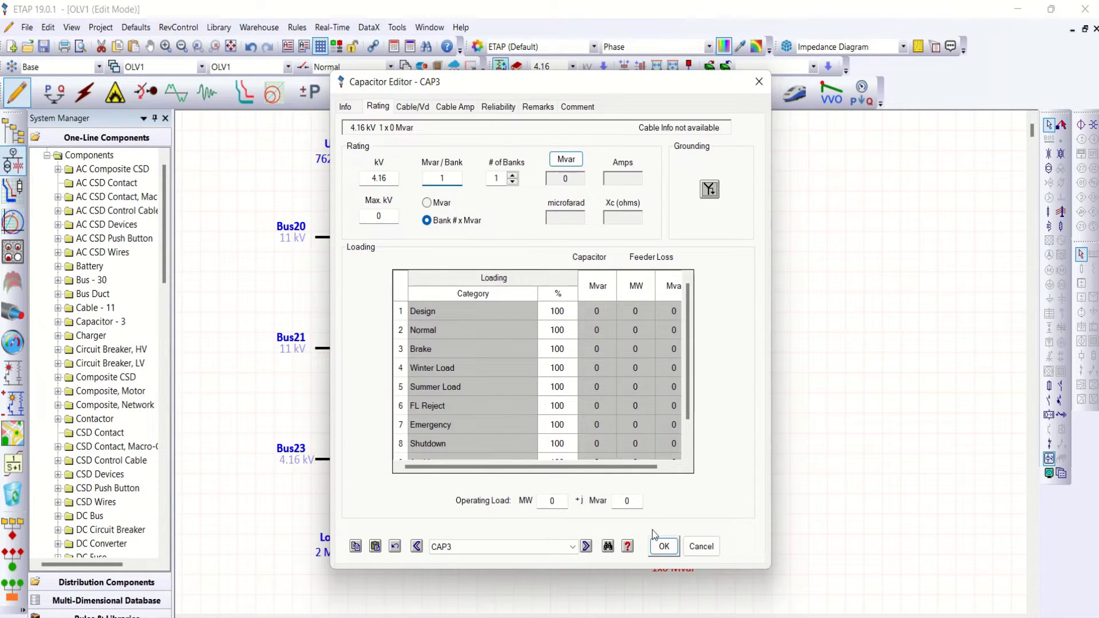
left_click(662, 547)
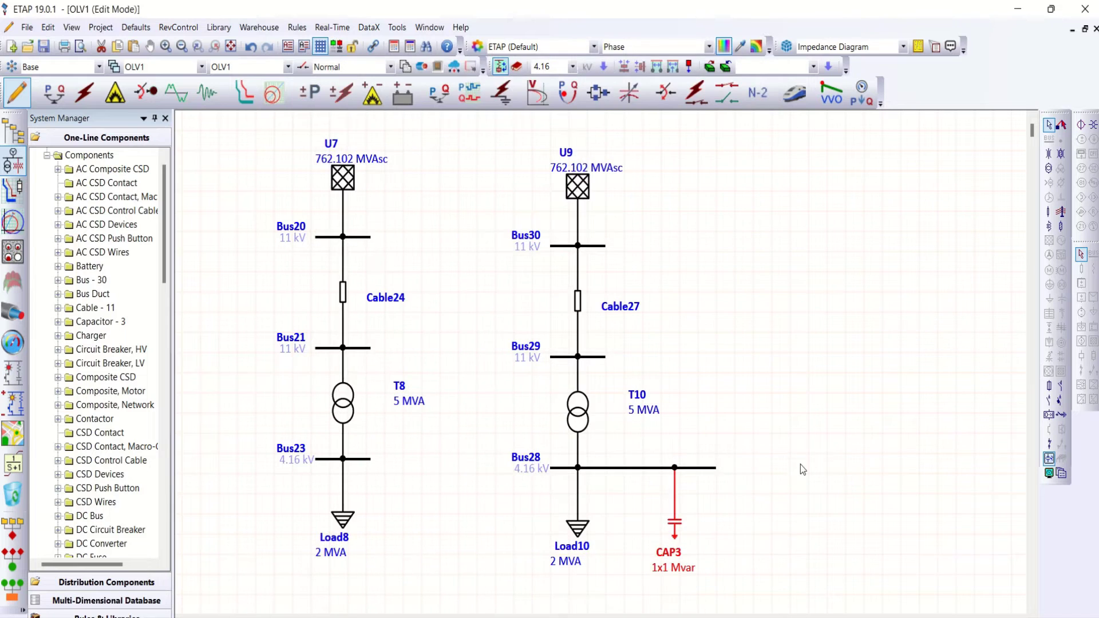
Run load flow on both systems to compare supplied kVA and power factor
left_click(54, 93)
left_click(1089, 127)
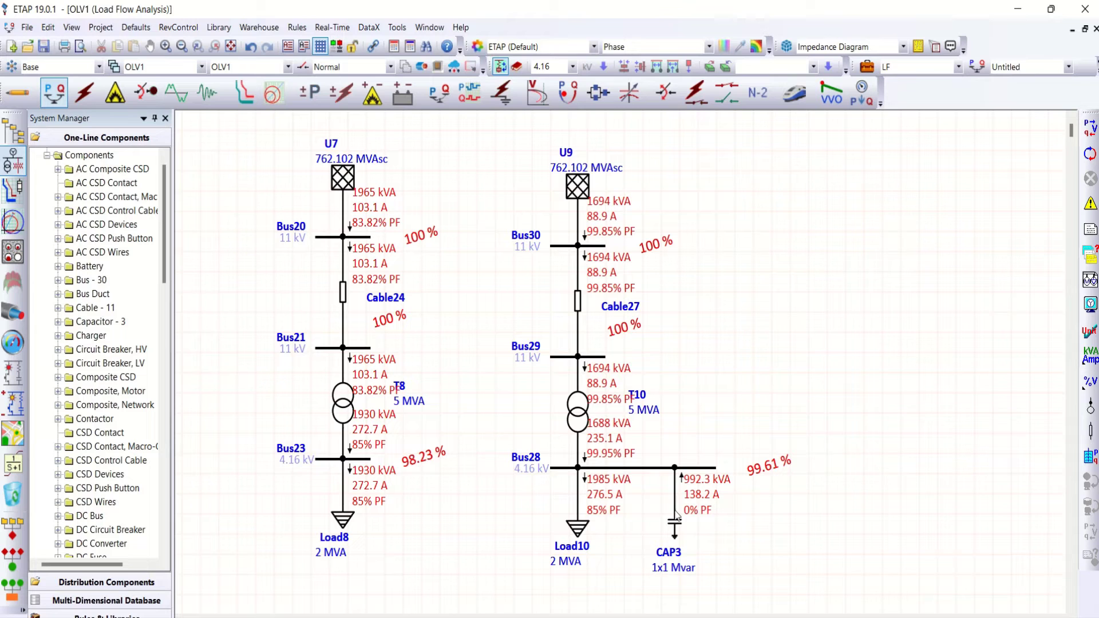
Assign the ABB ACS600 6P library harmonic spectrum to Load8
double_click(343, 521)
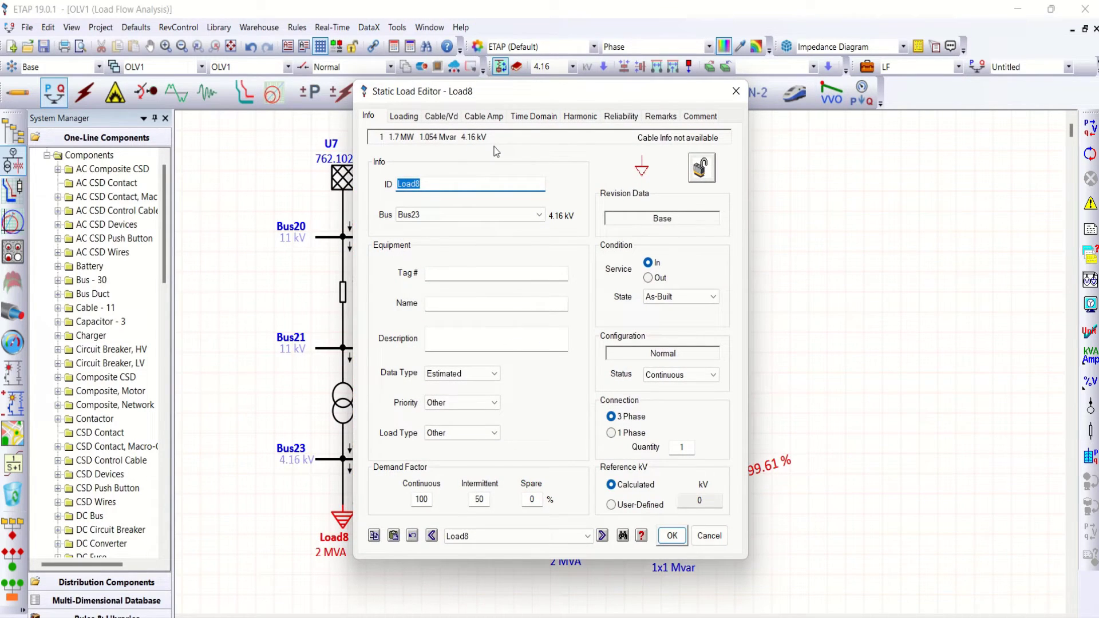
left_click(581, 116)
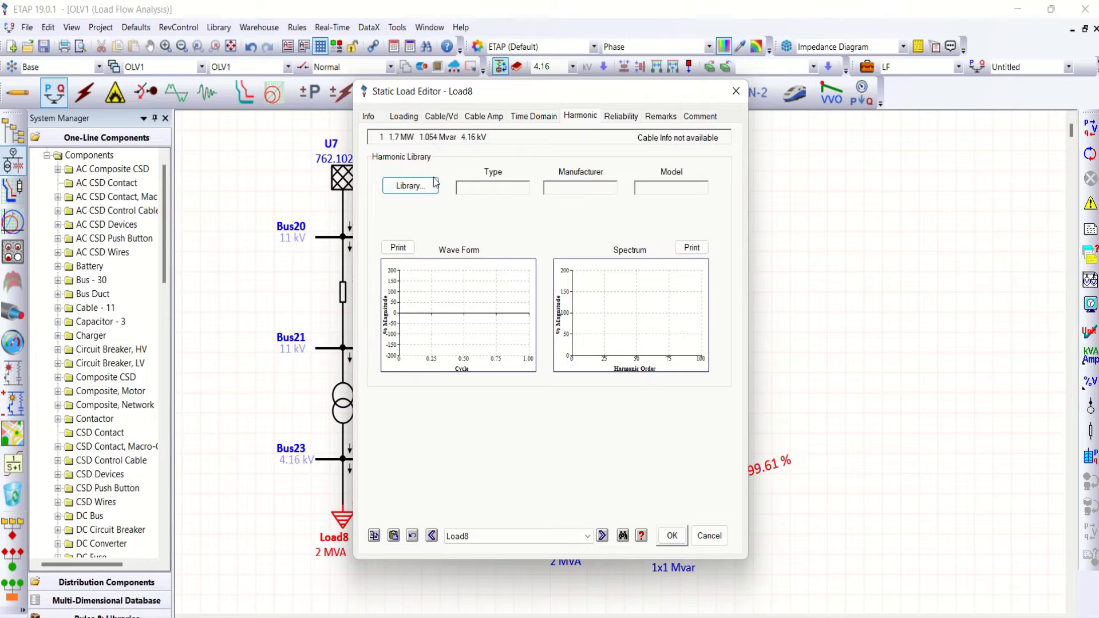
left_click(415, 187)
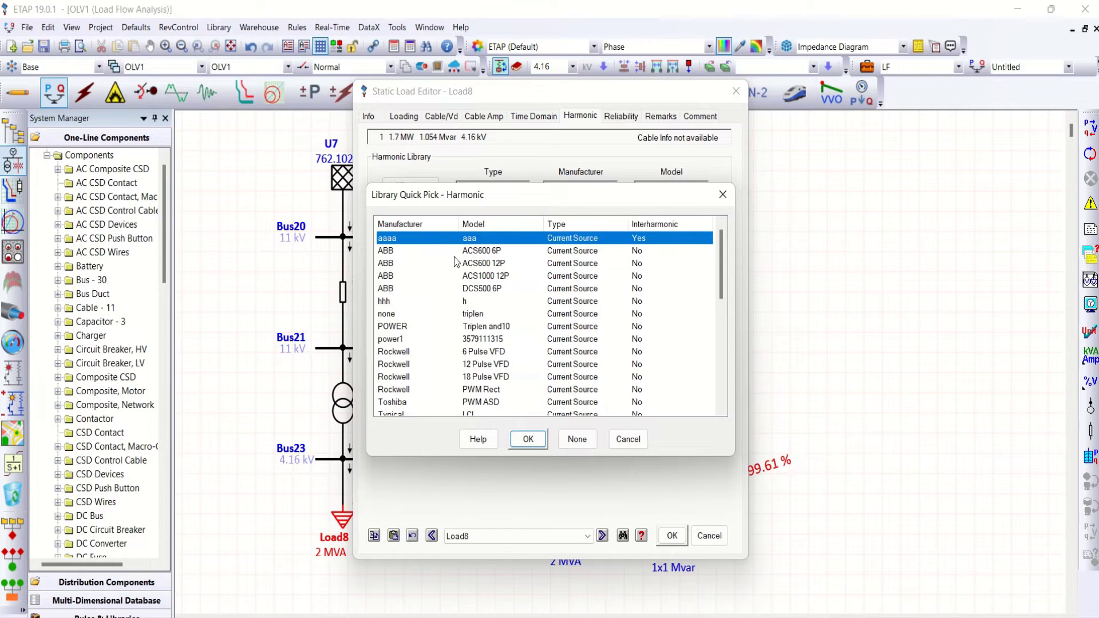
left_click(486, 256)
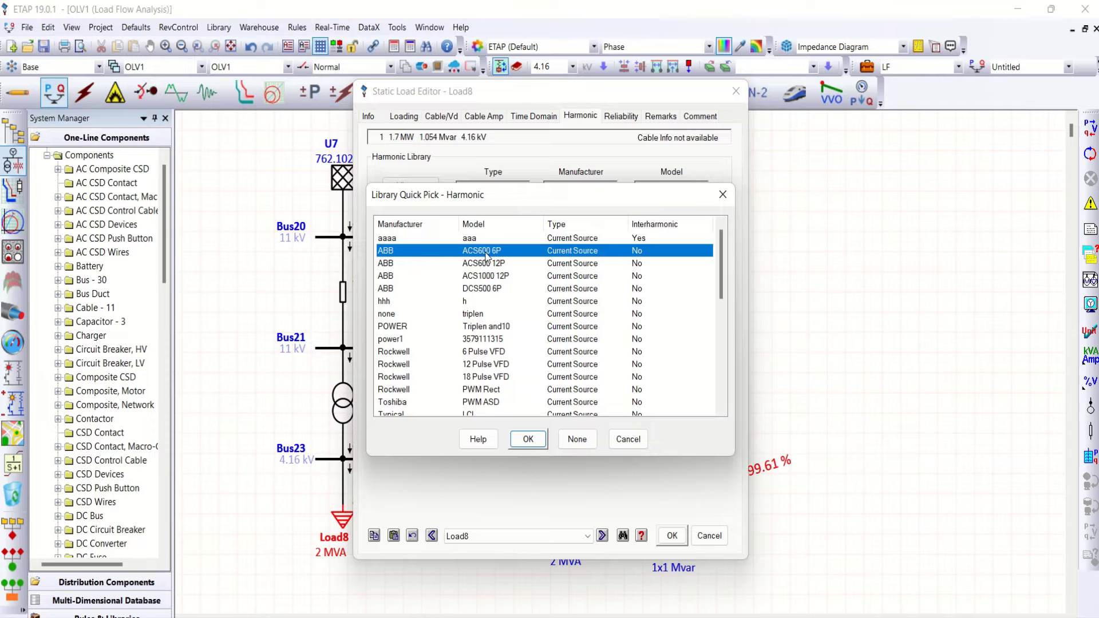
left_click(528, 439)
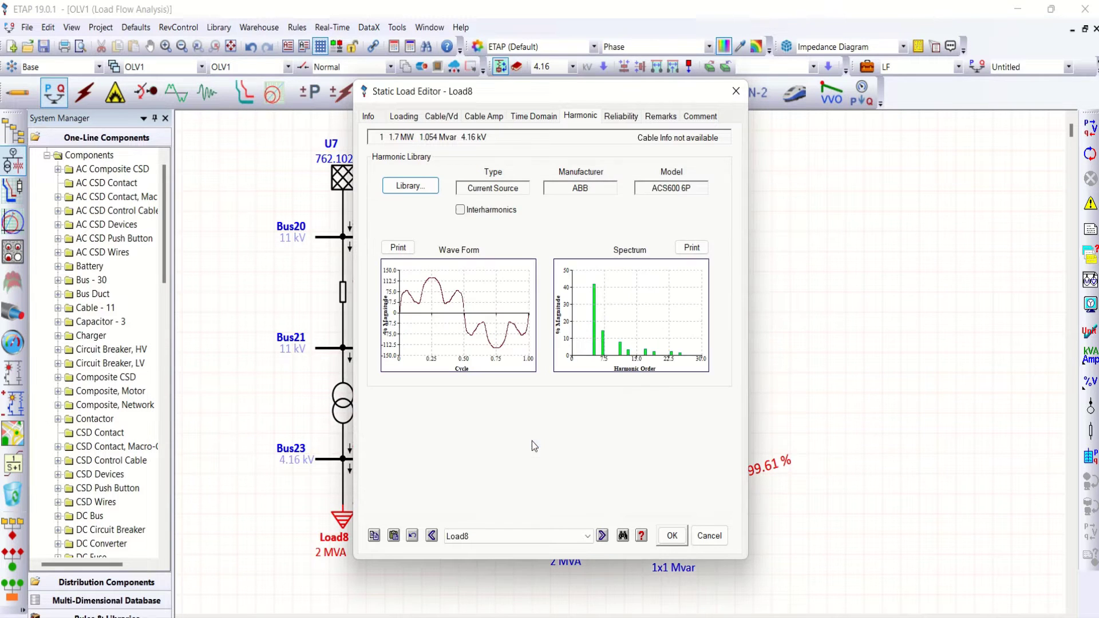
left_click(671, 535)
Assign the ABB ACS600 6P library harmonic spectrum to Load10
double_click(578, 528)
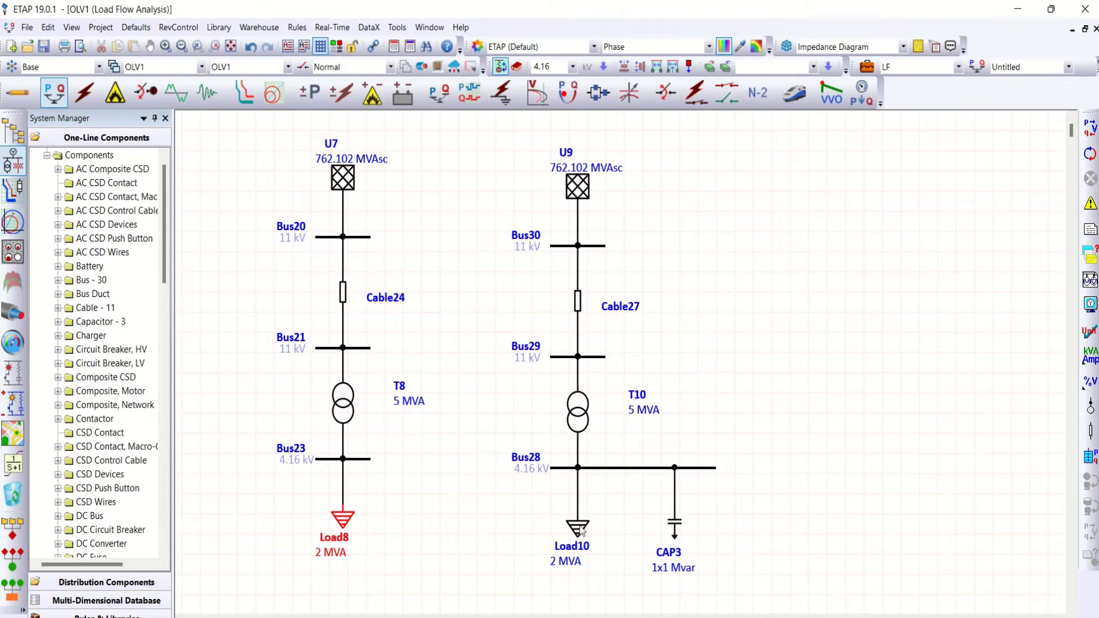
left_click(579, 116)
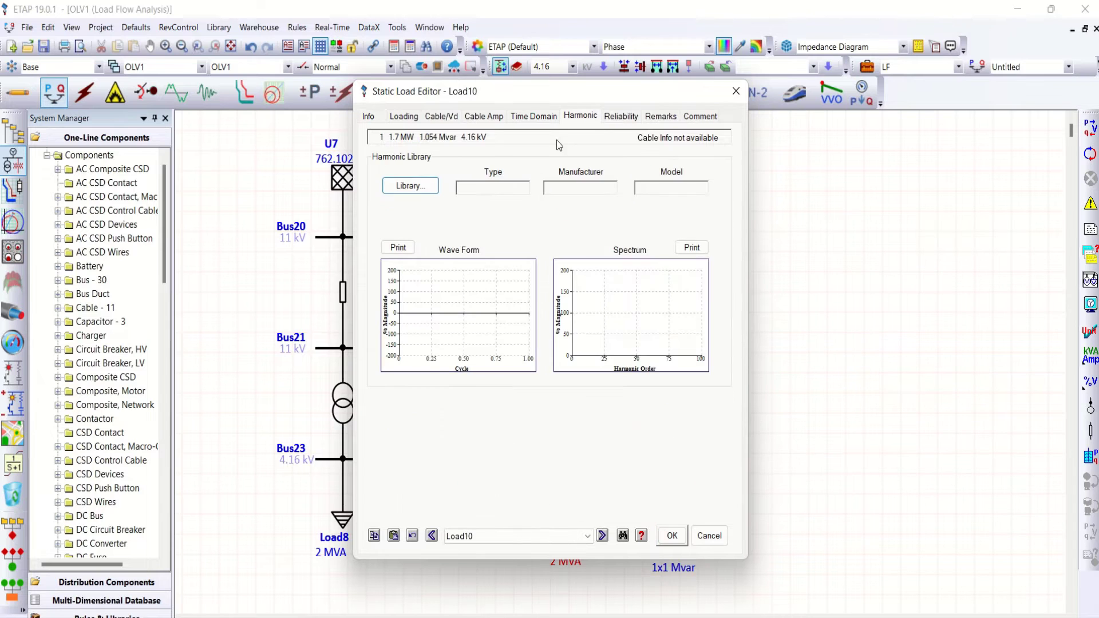
left_click(406, 191)
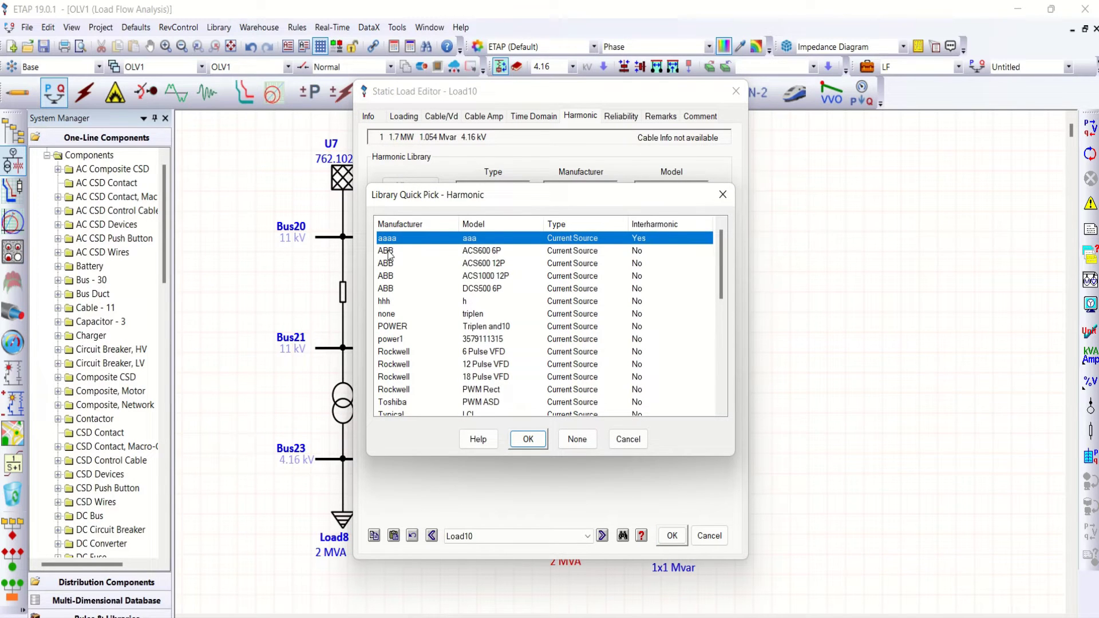
left_click(392, 250)
left_click(527, 439)
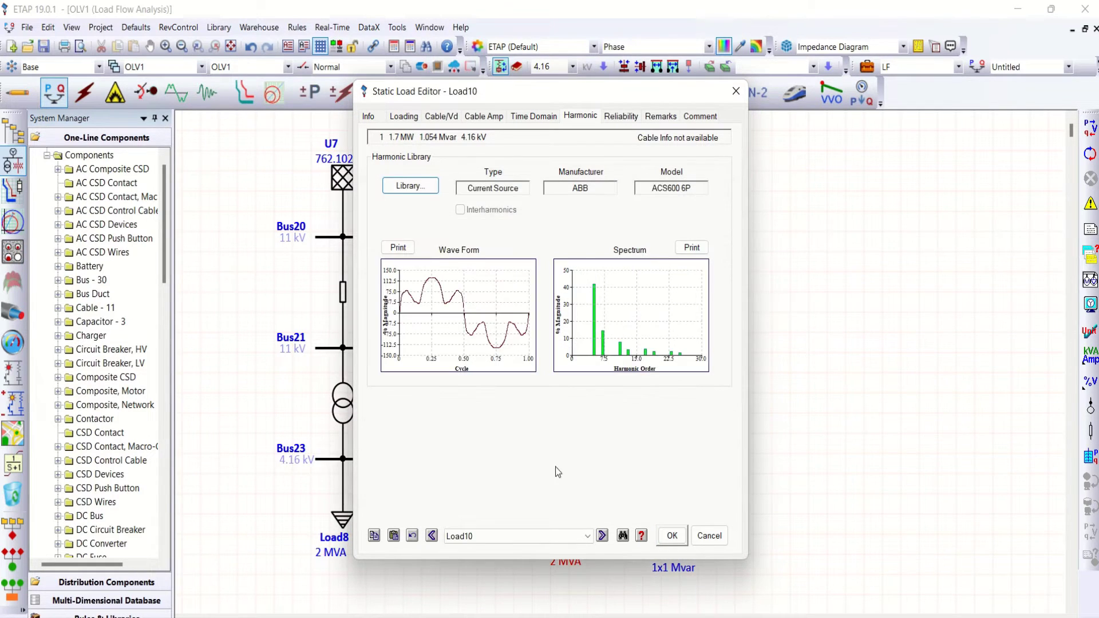
left_click(672, 535)
left_click(671, 540)
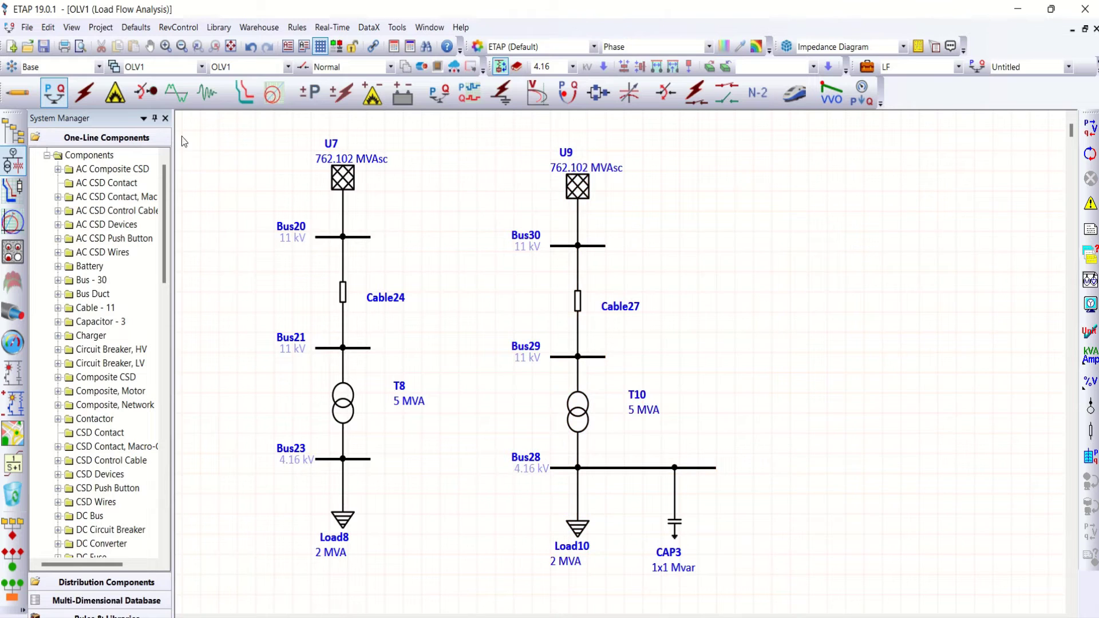
Run an initial harmonic load flow and close the harmonic order box over T10
left_click(181, 102)
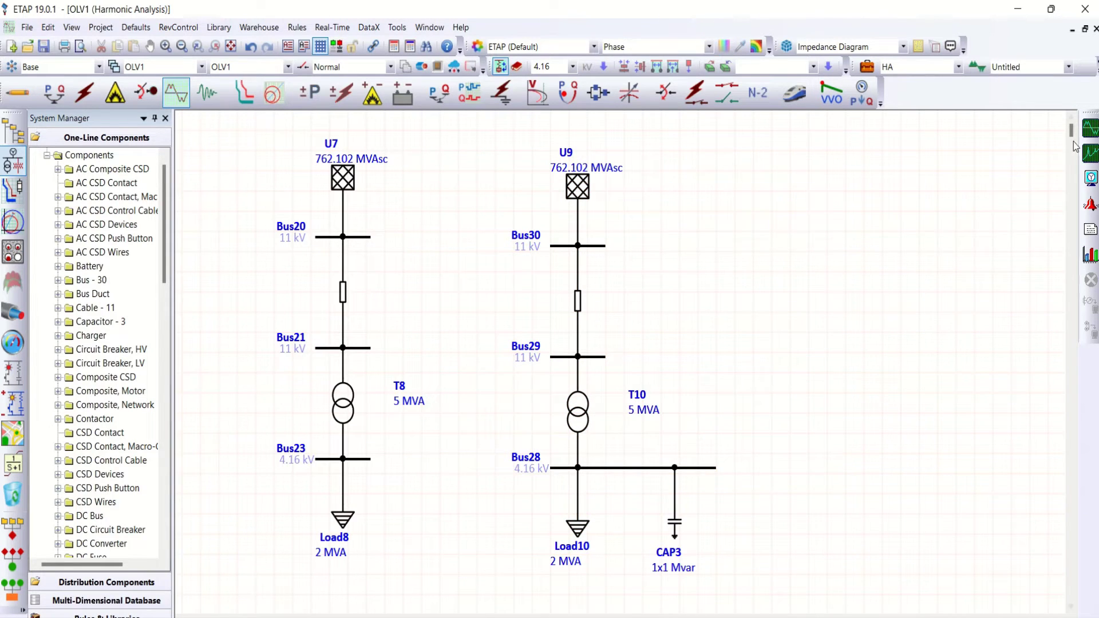
left_click(1090, 130)
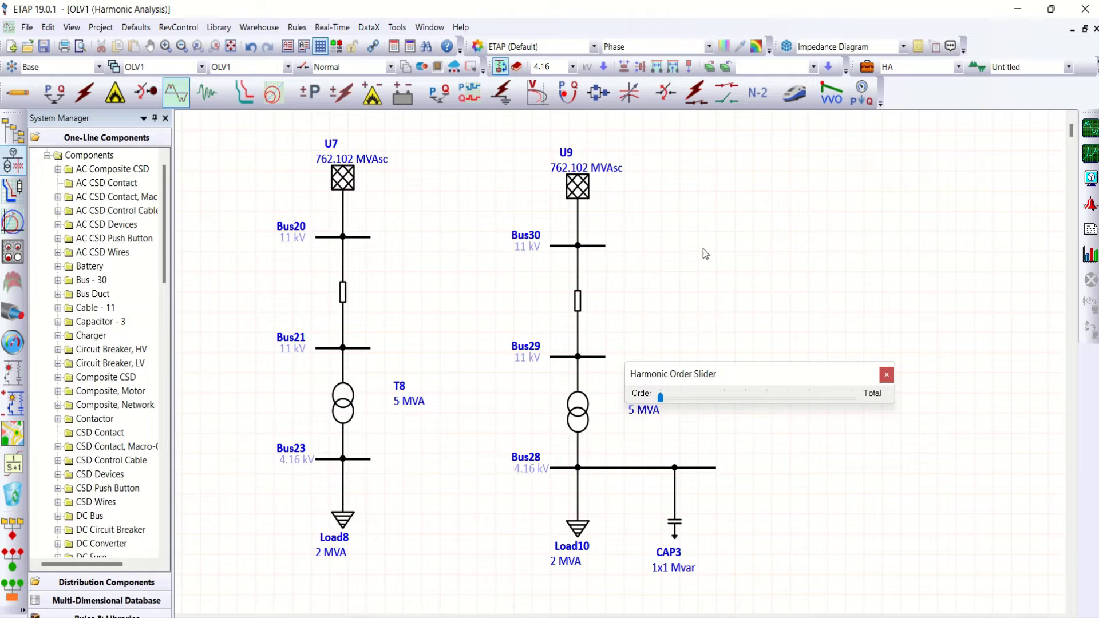
left_click(887, 375)
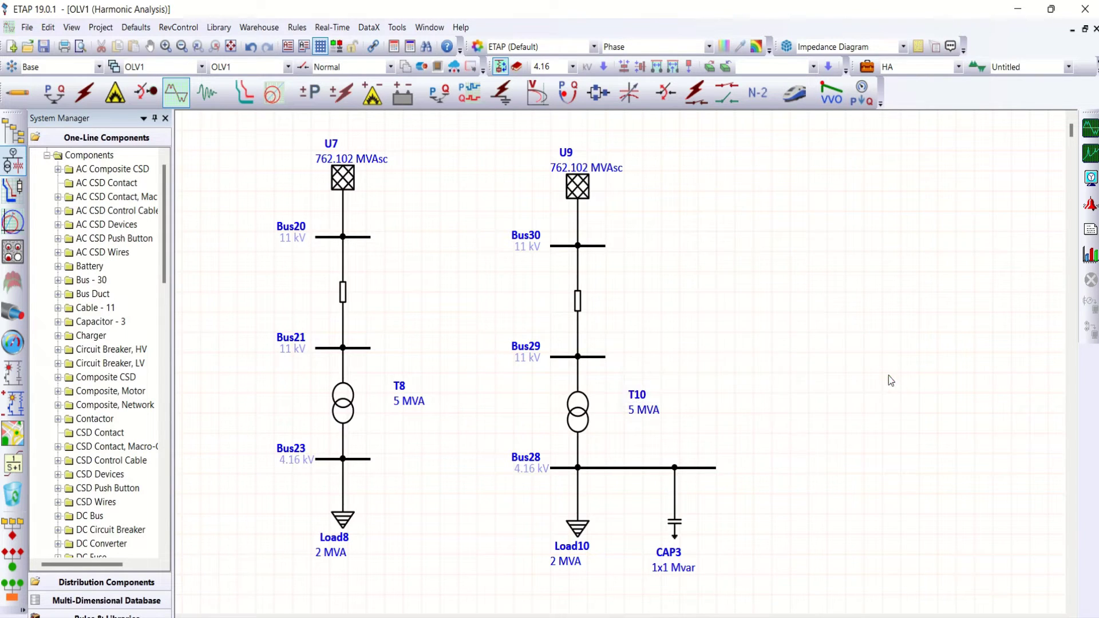
Plot and tabulate Bus20, Bus21, Bus23, Bus28, Bus29, Bus30 and both cables, then rerun harmonic load flow
left_click(866, 66)
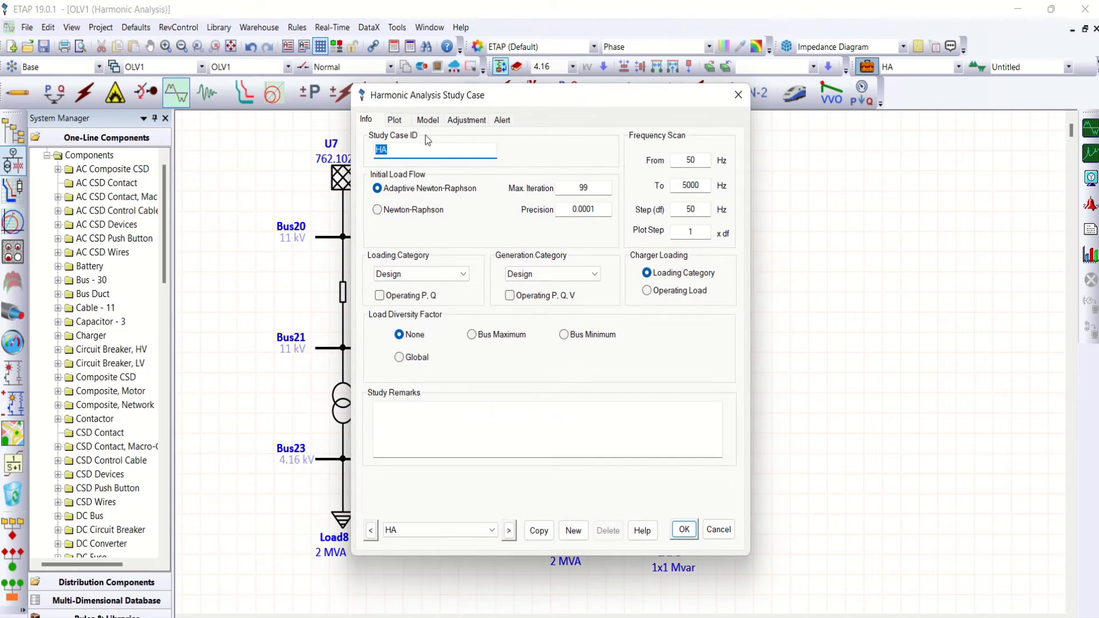
left_click(399, 119)
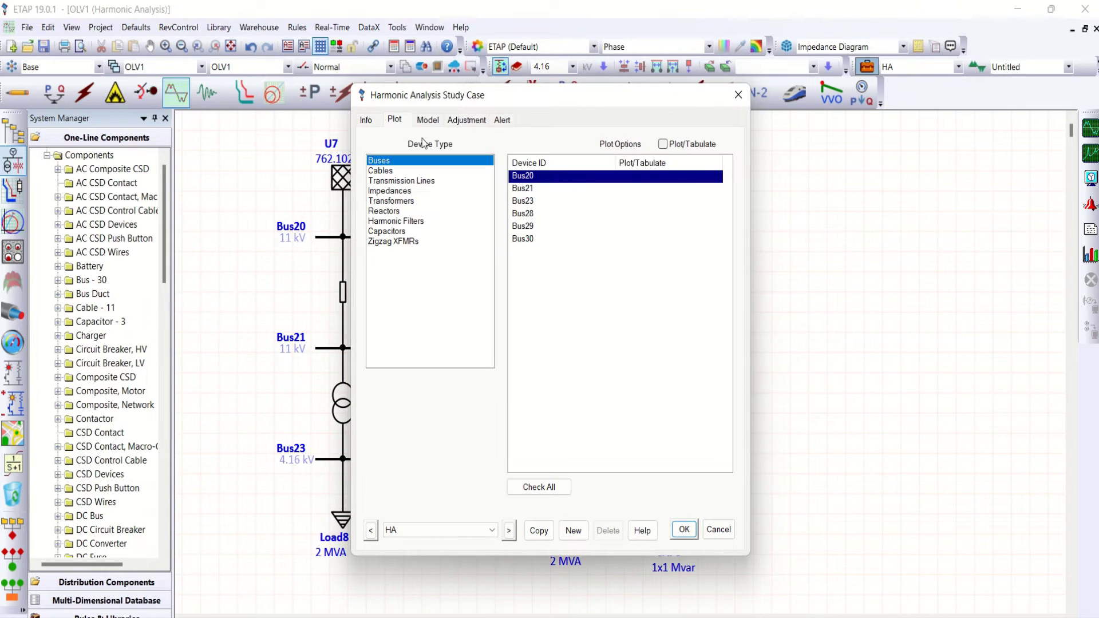
left_click(620, 177)
left_click(620, 188)
left_click(623, 201)
left_click(622, 213)
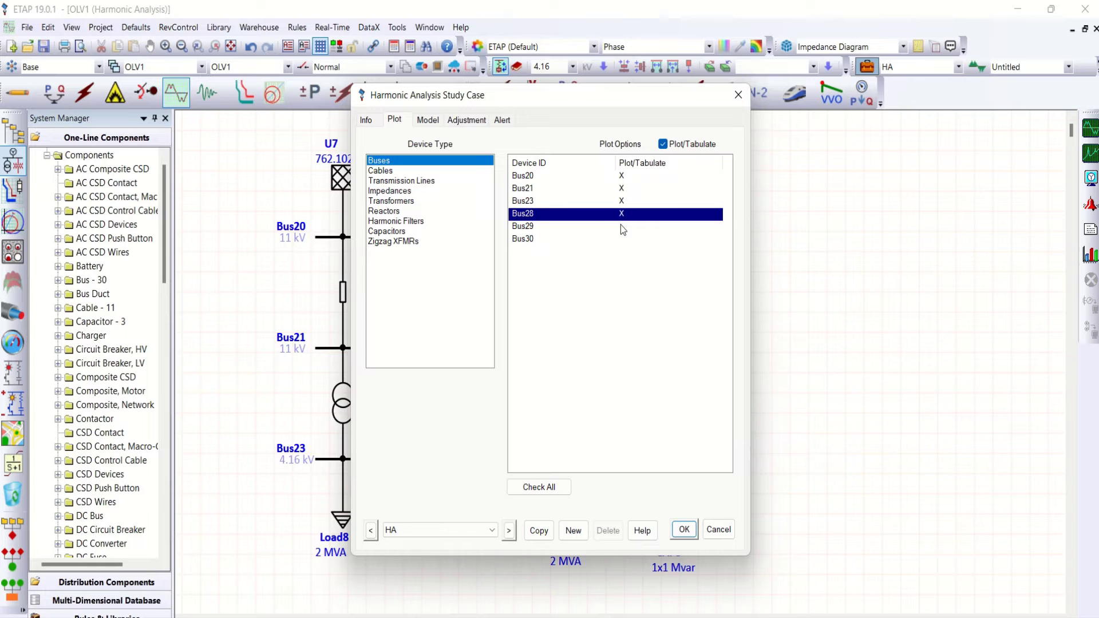
left_click(622, 226)
left_click(613, 239)
left_click(392, 171)
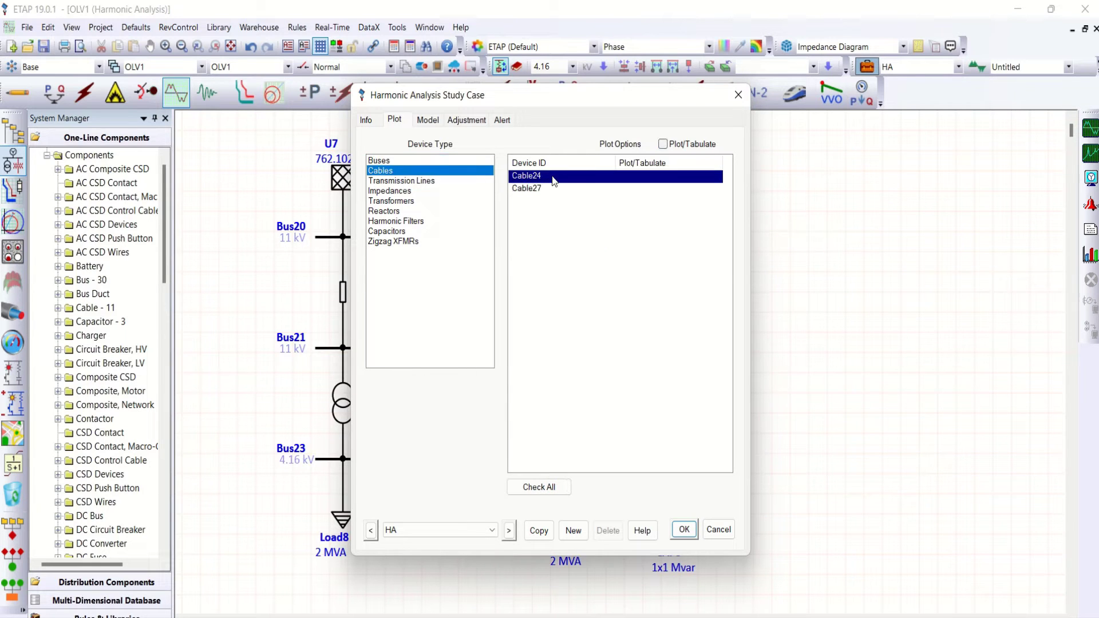
left_click(622, 189)
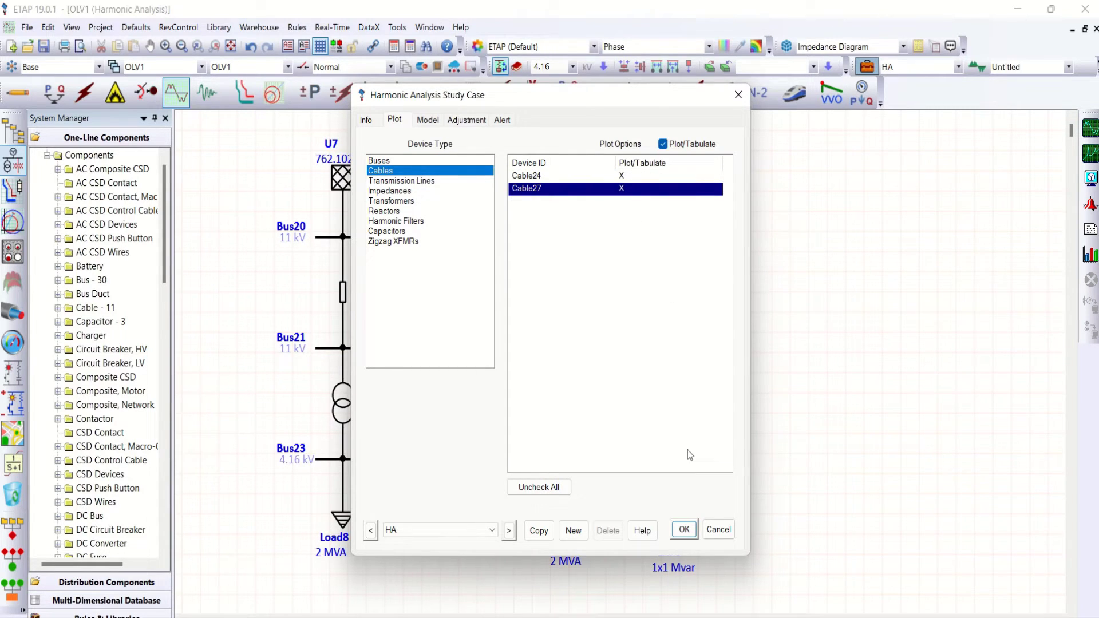
left_click(684, 530)
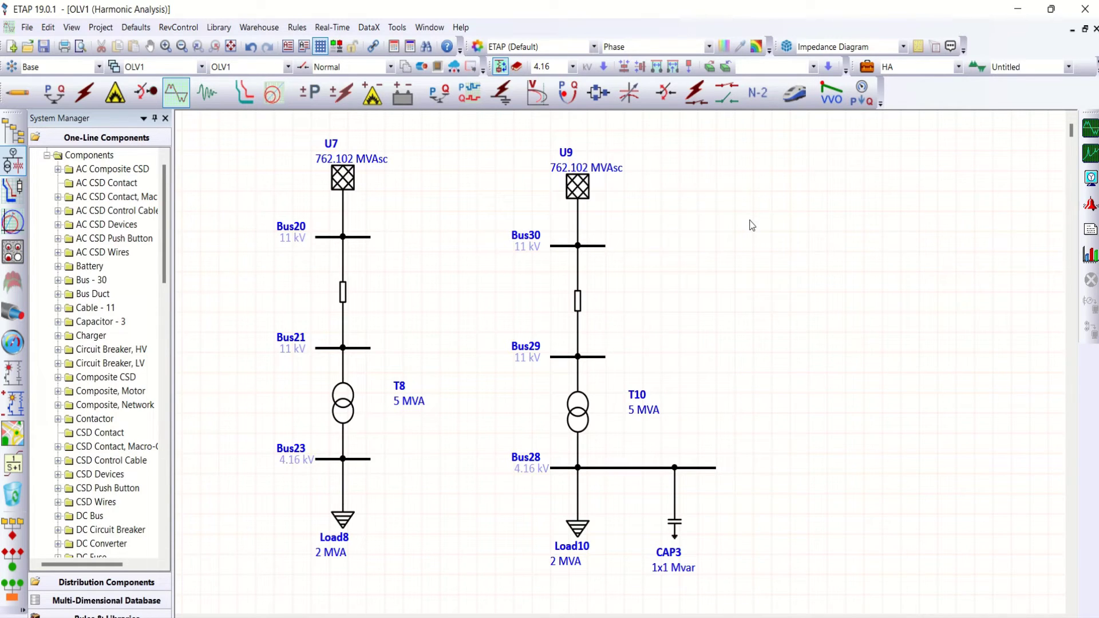
left_click(1090, 129)
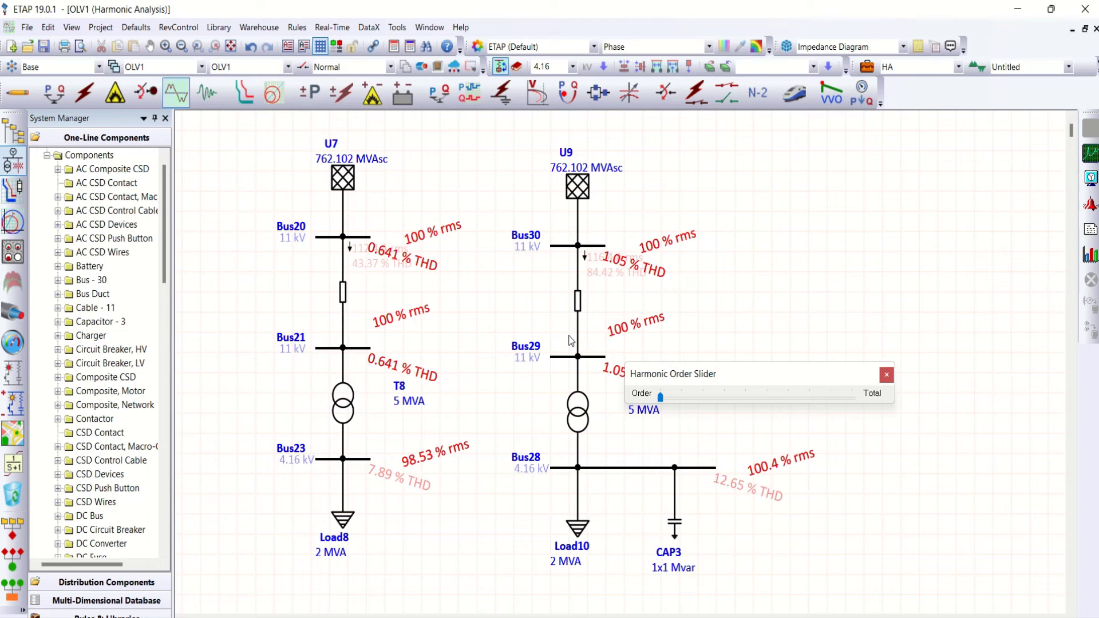
Move the Harmonic Order Slider aside and reposition the rms and THD labels of Bus28, Bus23, Bus20 and Bus30
left_click_drag(709, 371, 777, 317)
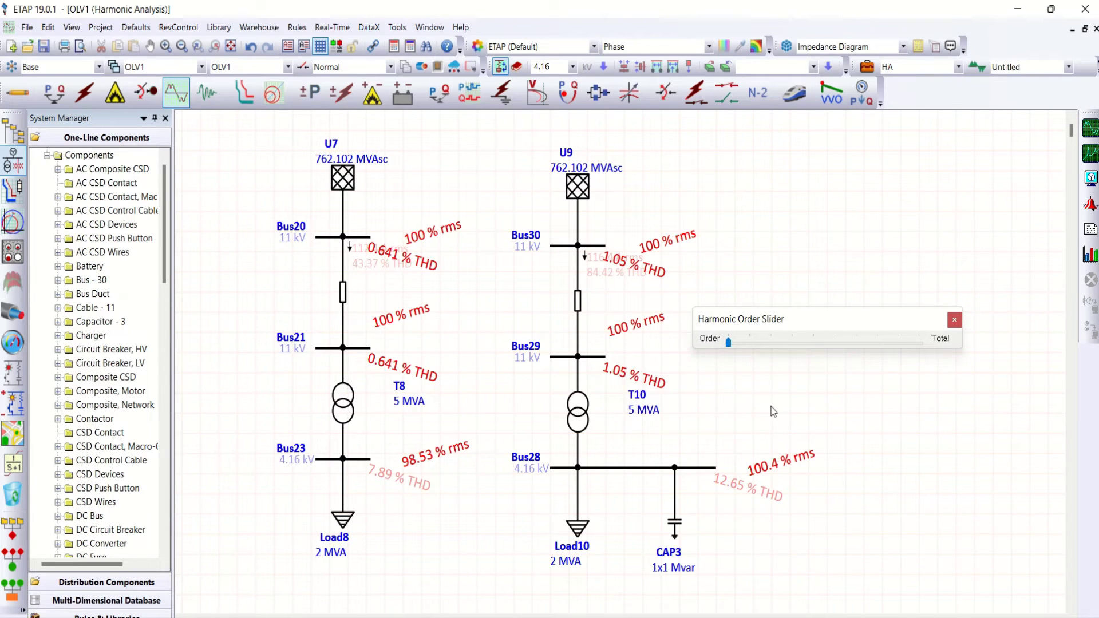
left_click_drag(777, 470, 750, 457)
left_click(382, 489)
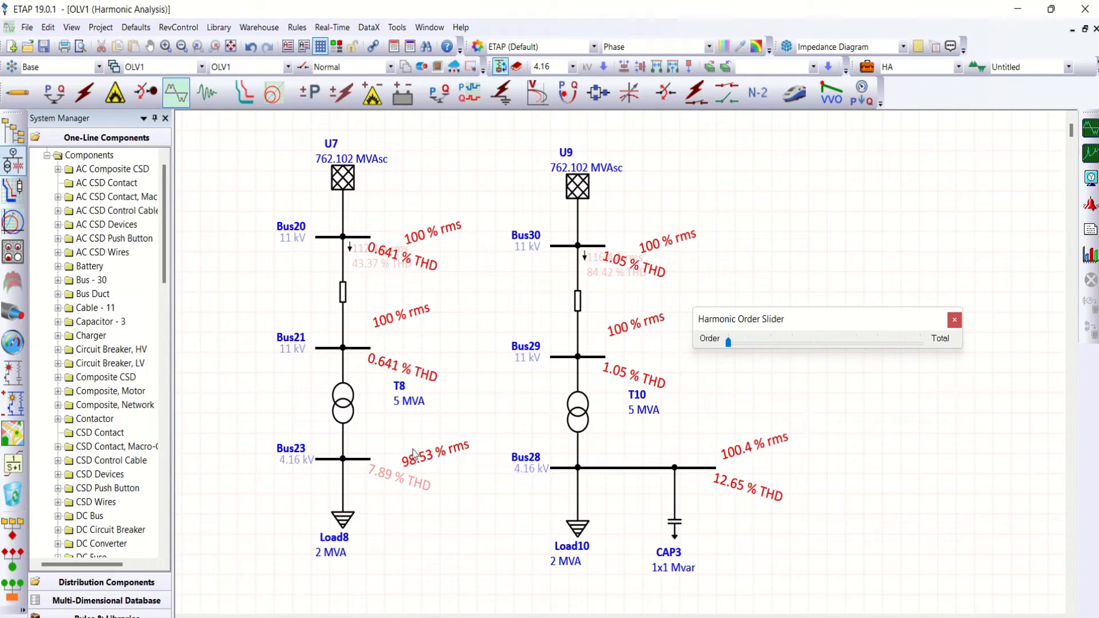
left_click_drag(414, 453, 395, 447)
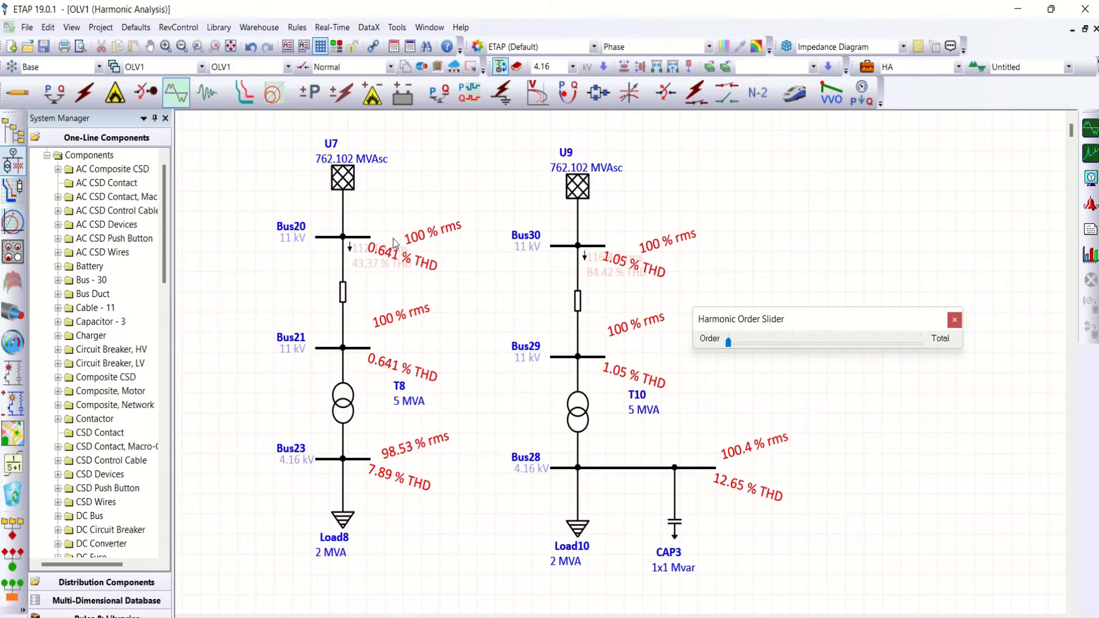
left_click_drag(394, 243, 368, 213)
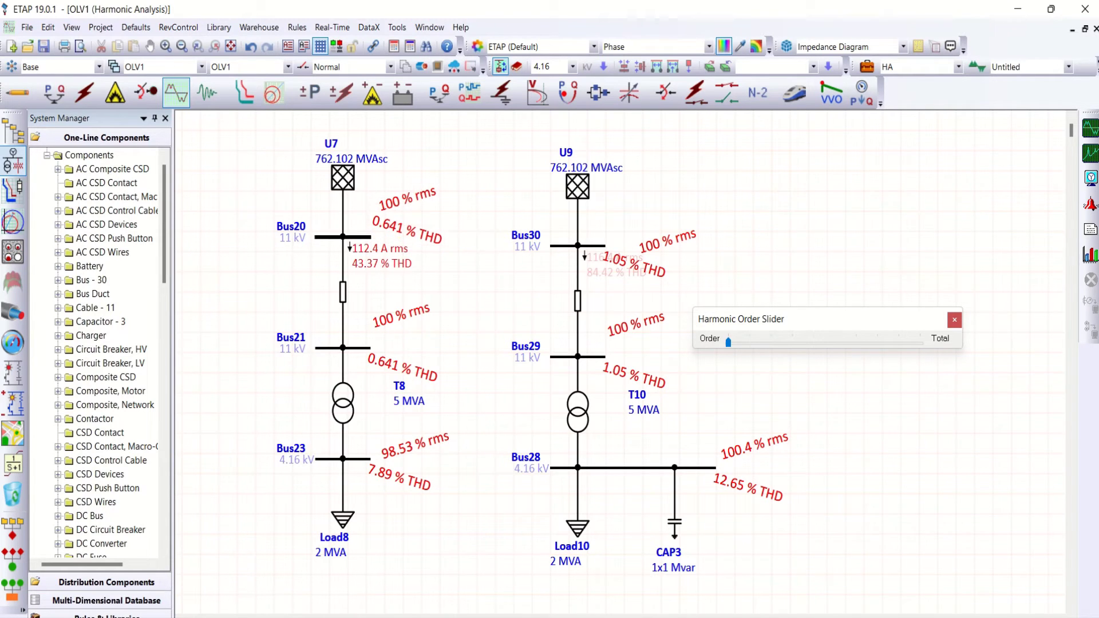
left_click_drag(656, 253, 623, 215)
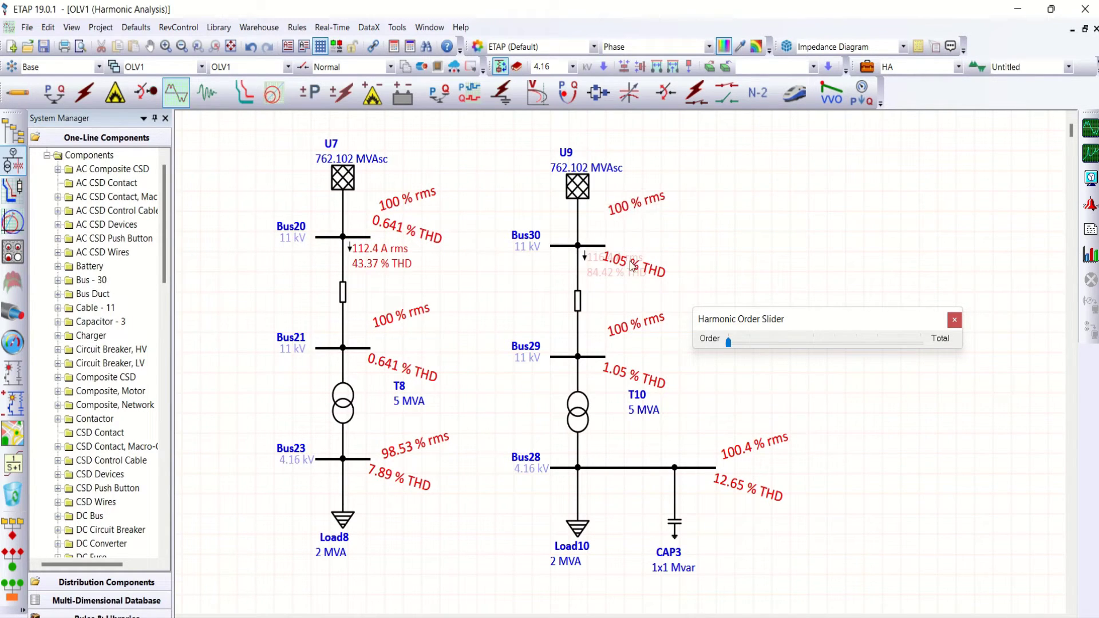
left_click_drag(632, 265, 632, 230)
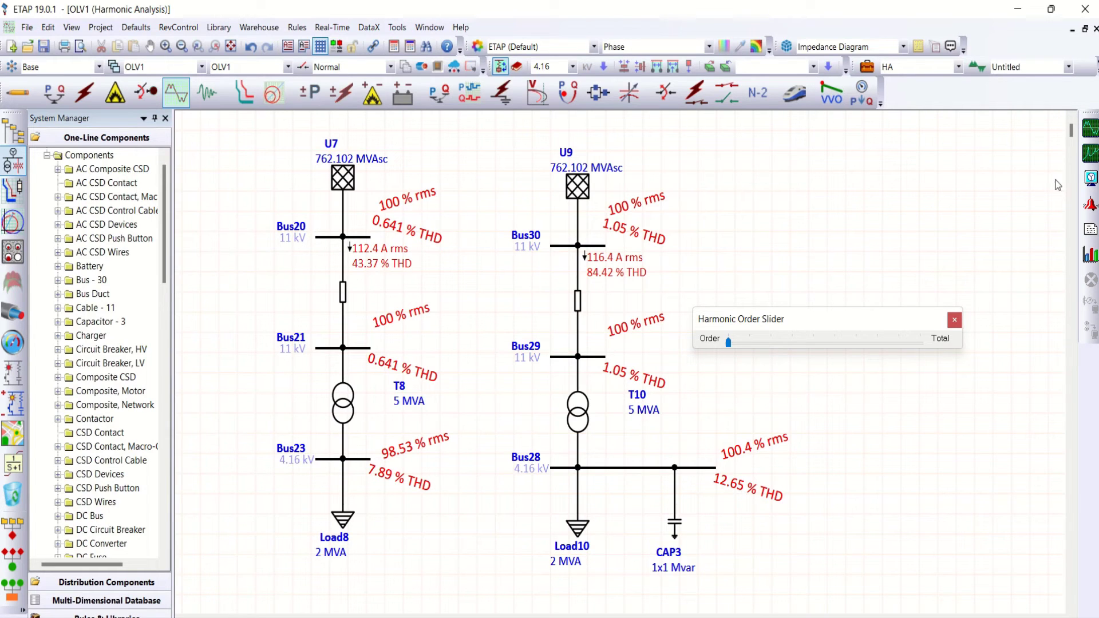
Run a Harmonic Frequency Scan, then plot frequency-scan Z Magnitude for Bus23 and Bus28
left_click(1090, 155)
left_click(1089, 153)
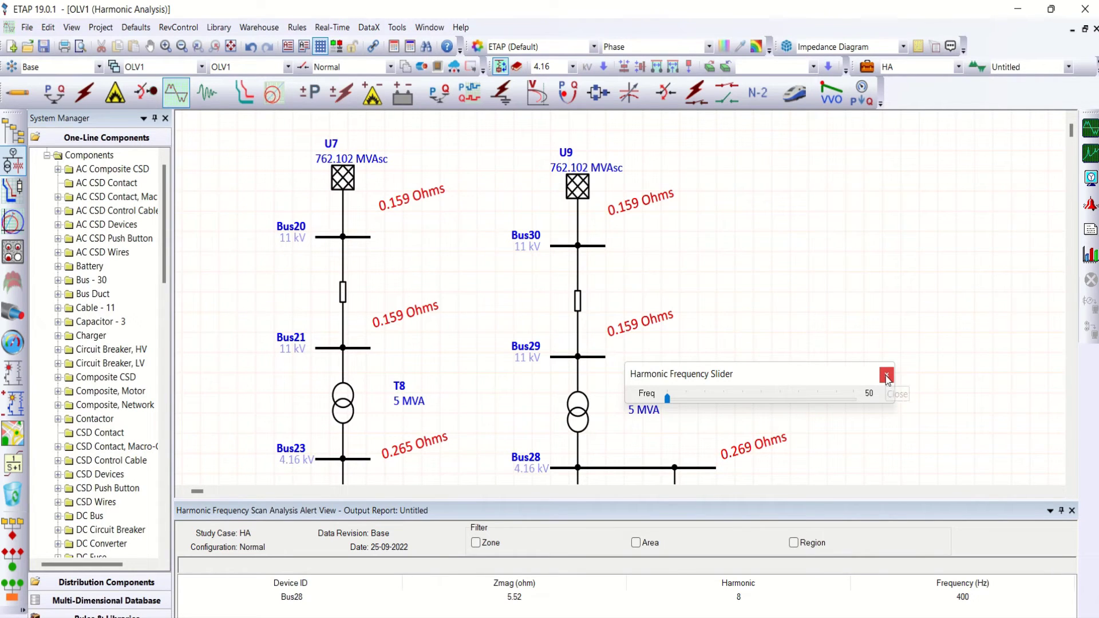
left_click(1089, 254)
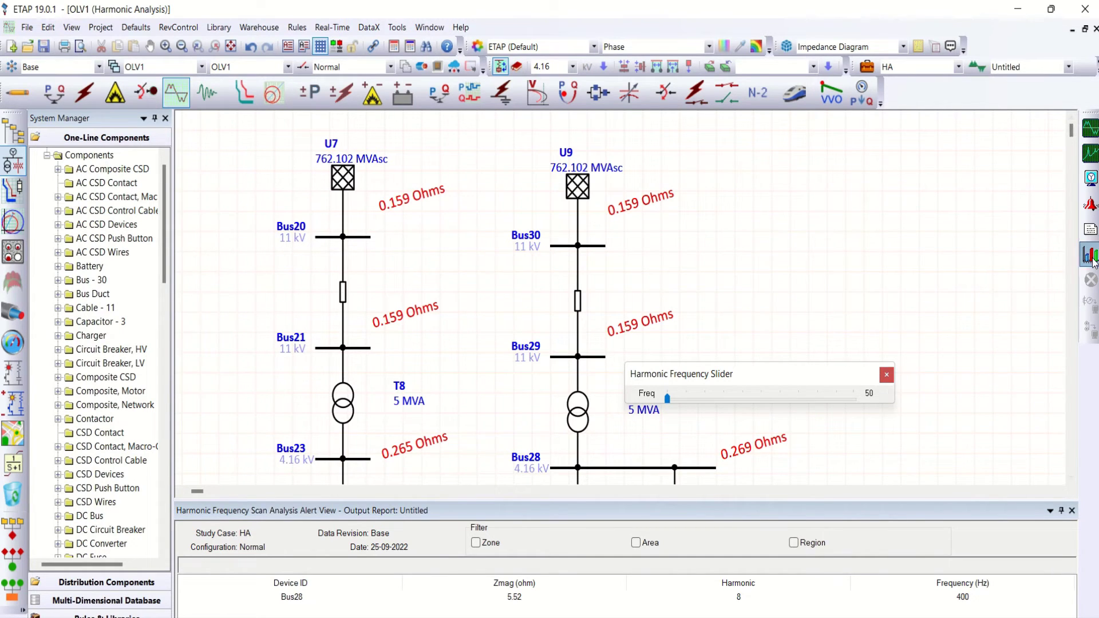
left_click(577, 241)
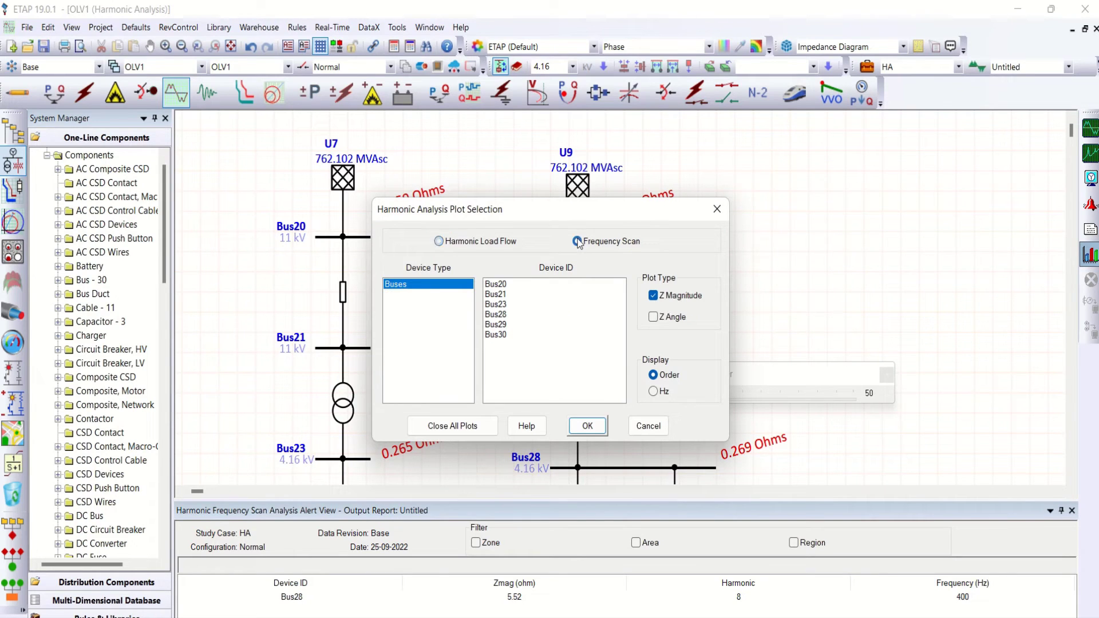
left_click(506, 305)
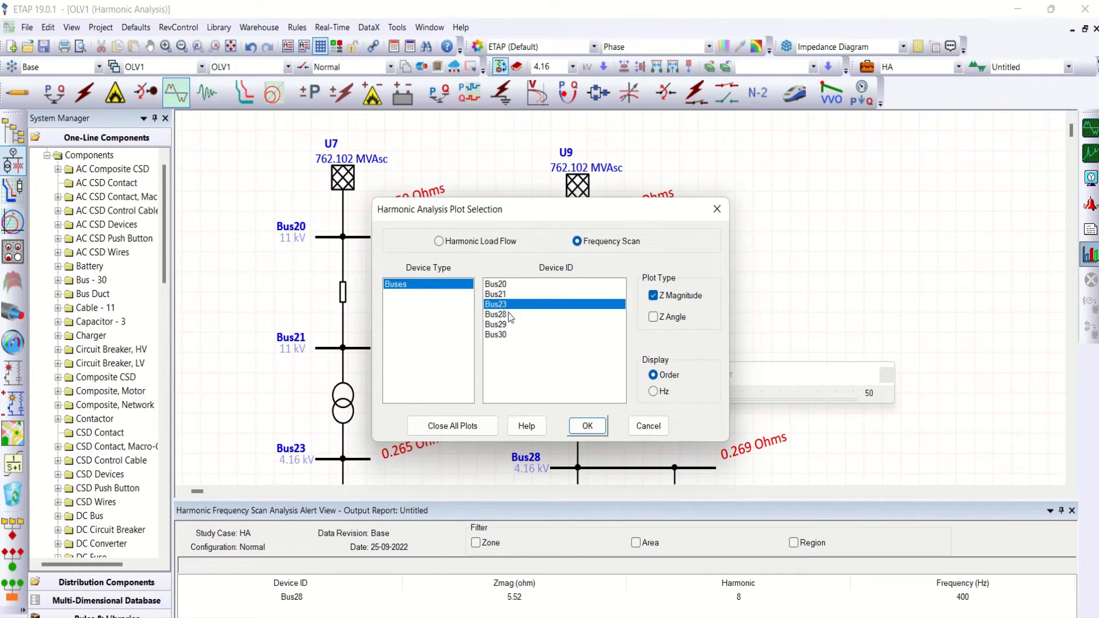
left_click(507, 315, "ctrl")
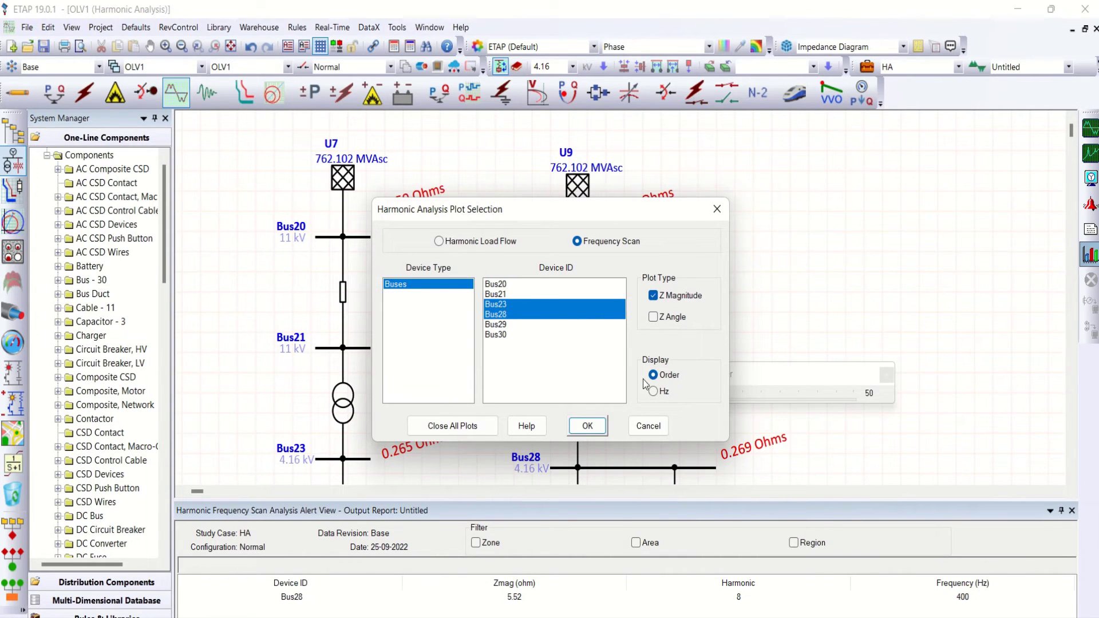
left_click(587, 426)
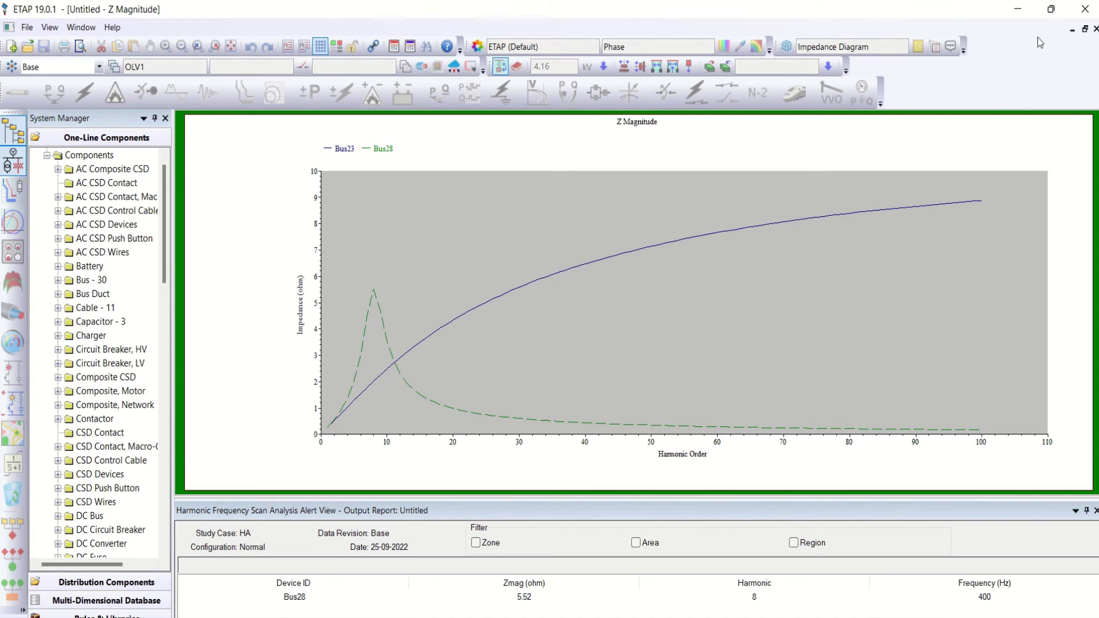
Close the Z Magnitude plot, the frequency scan Alert View and the Harmonic Frequency Slider
left_click(1094, 29)
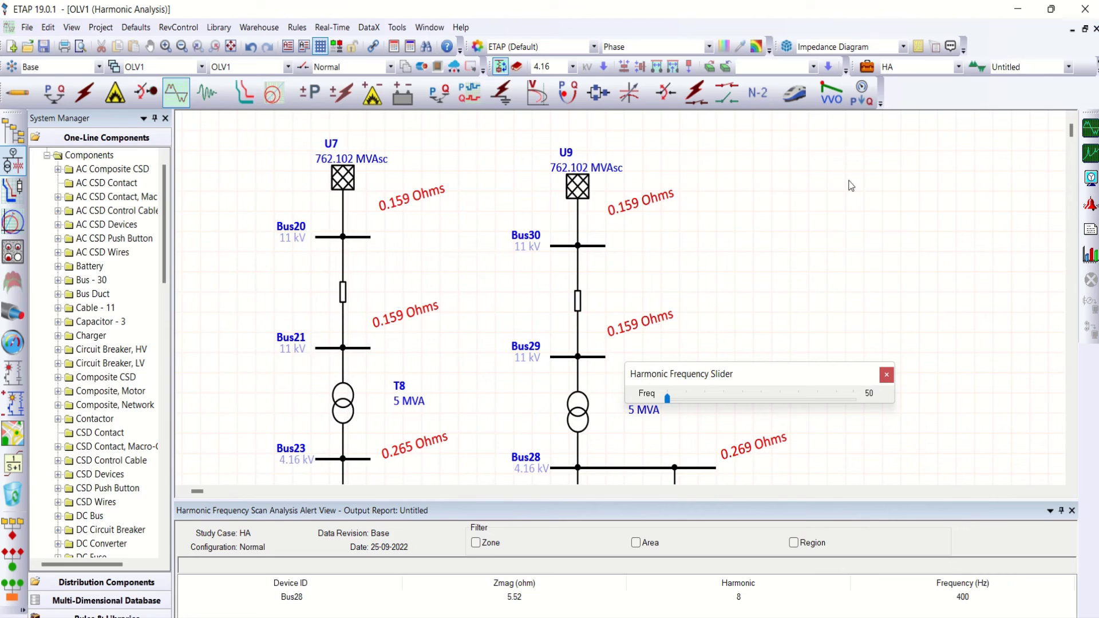
left_click(1072, 511)
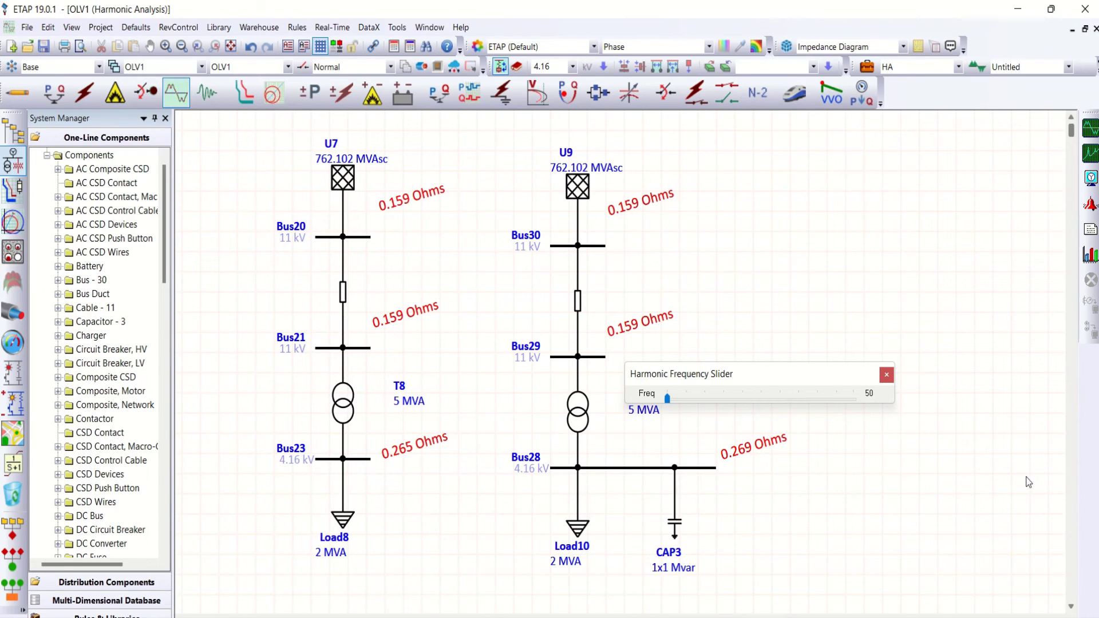
left_click(887, 375)
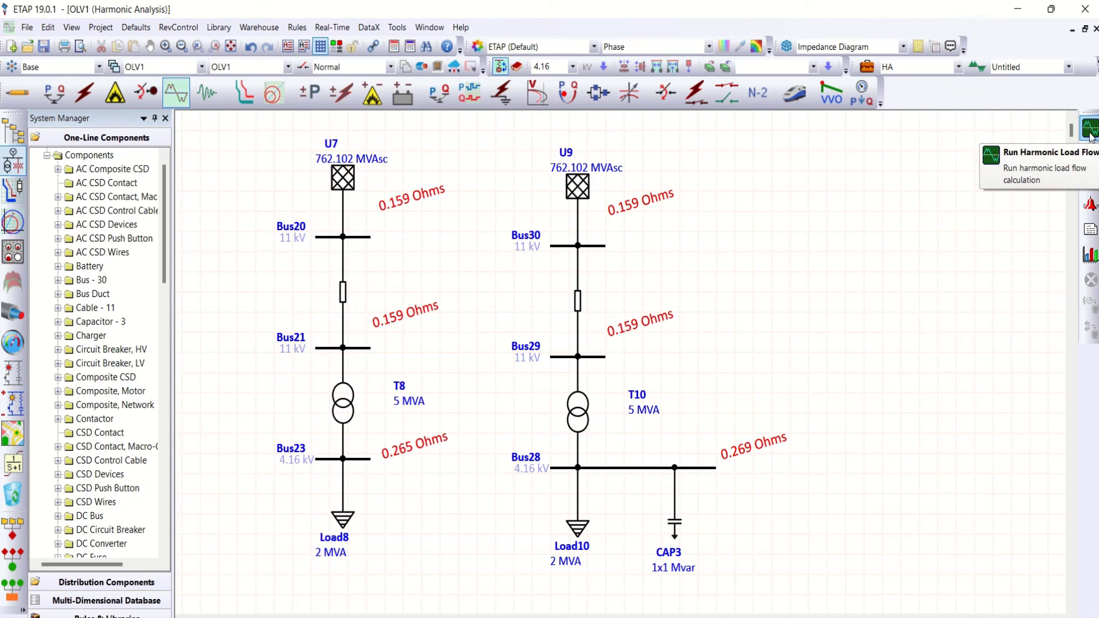
mouse_move(554, 1)
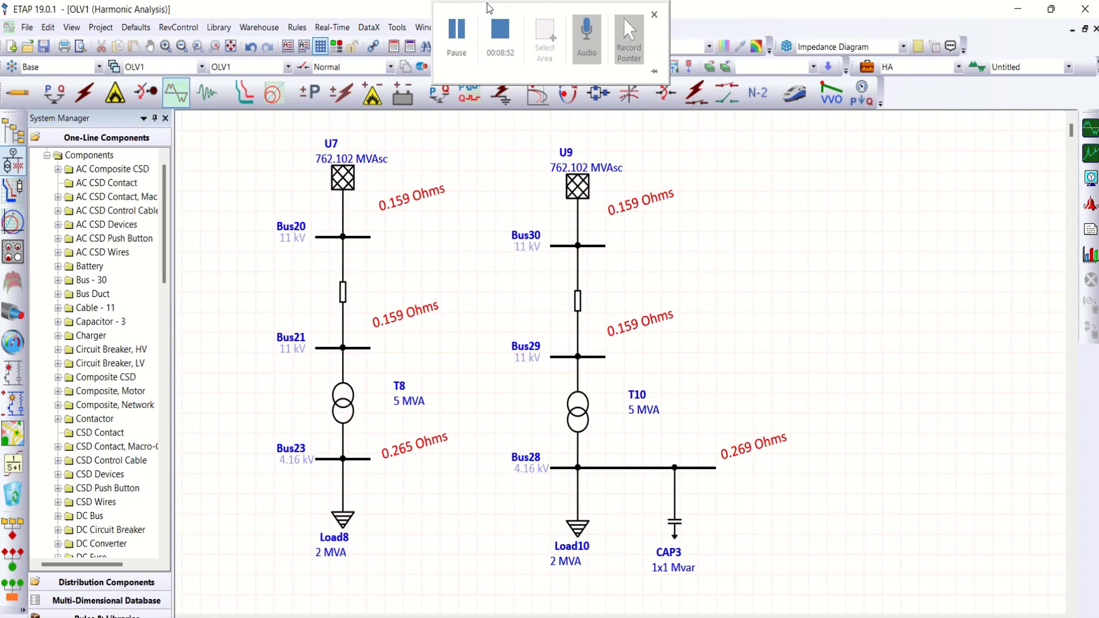
left_click(458, 34)
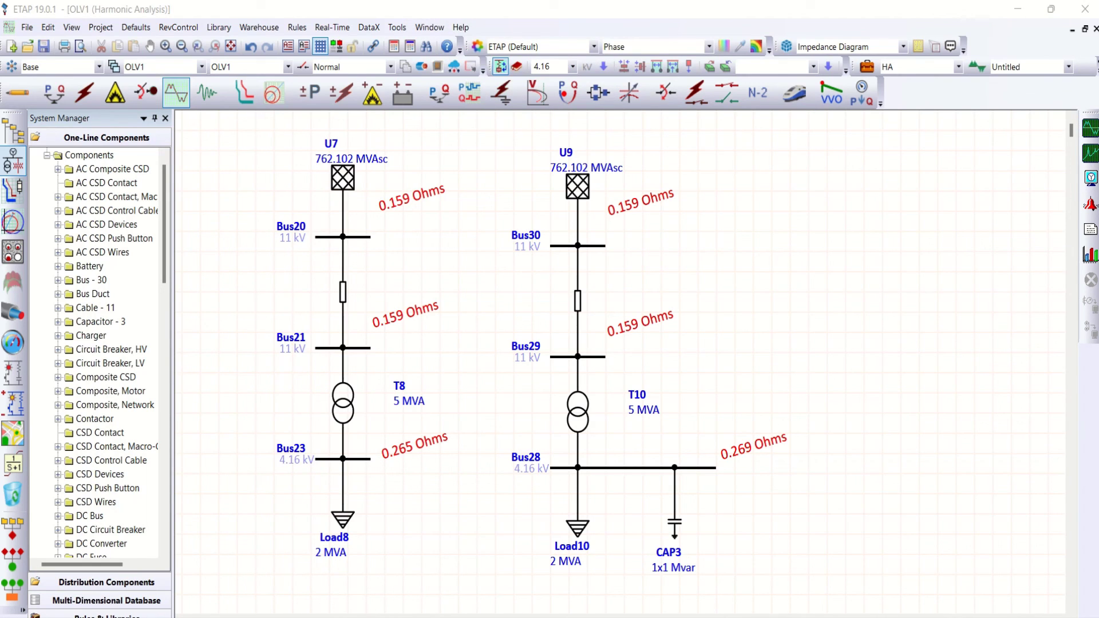